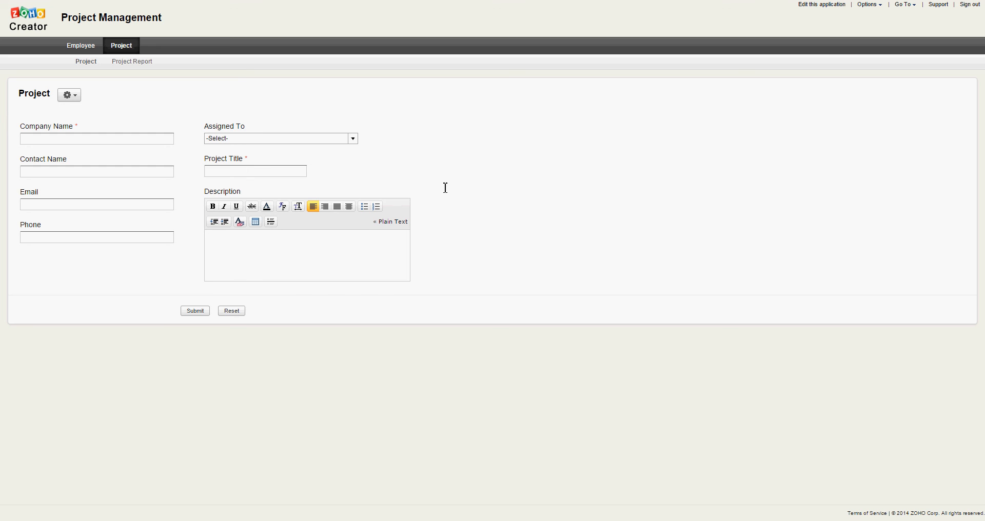
# - In the application's Sections settings, move the Project section above the Employee section
pyautogui.click(830, 10)
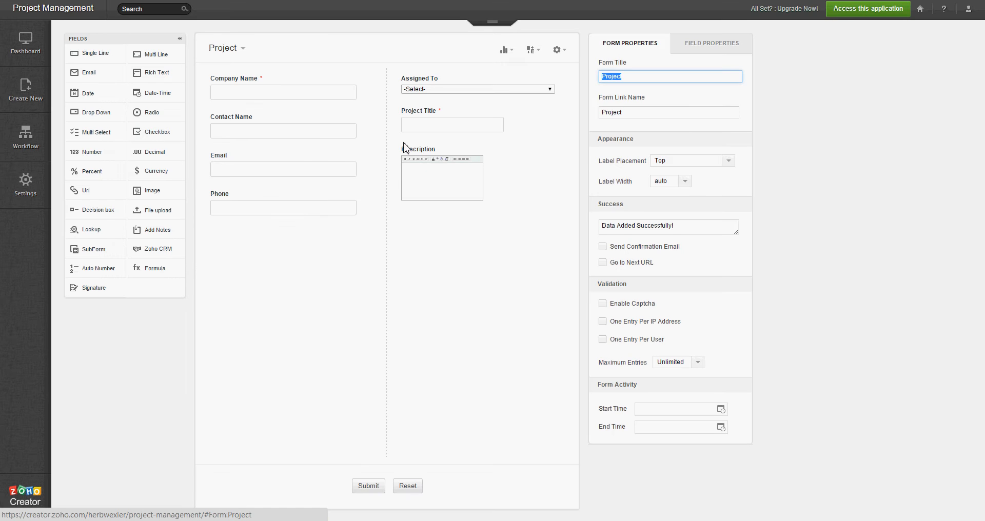
pyautogui.click(22, 193)
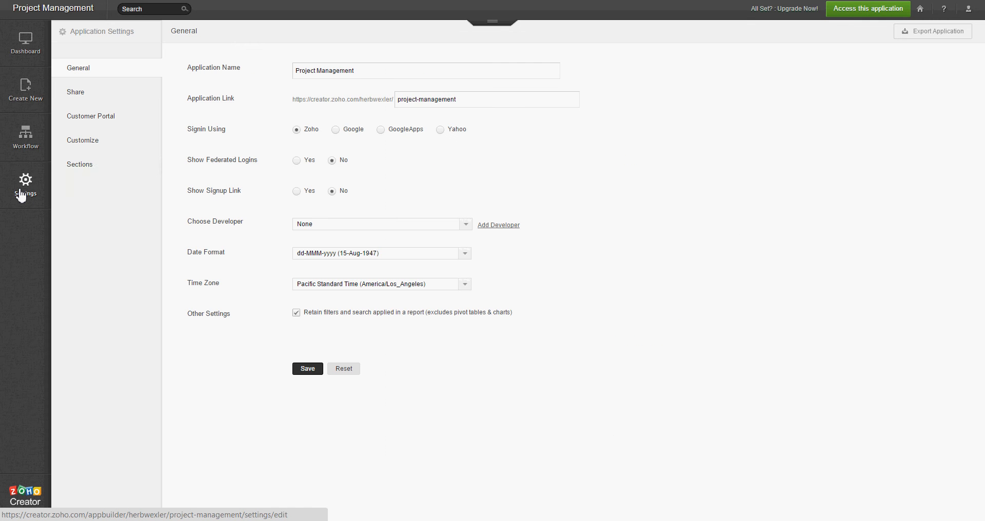
pyautogui.click(78, 171)
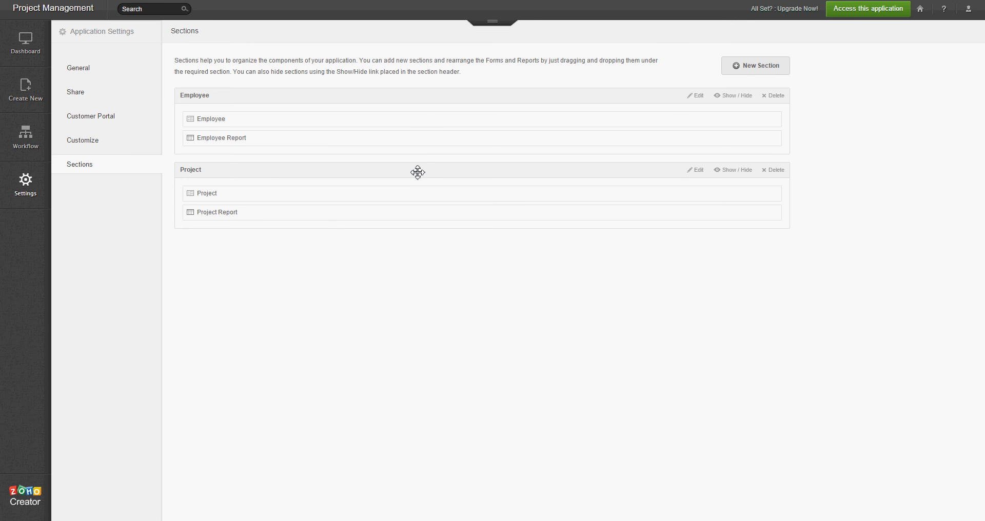
pyautogui.moveTo(418, 173); pyautogui.dragTo(424, 95)
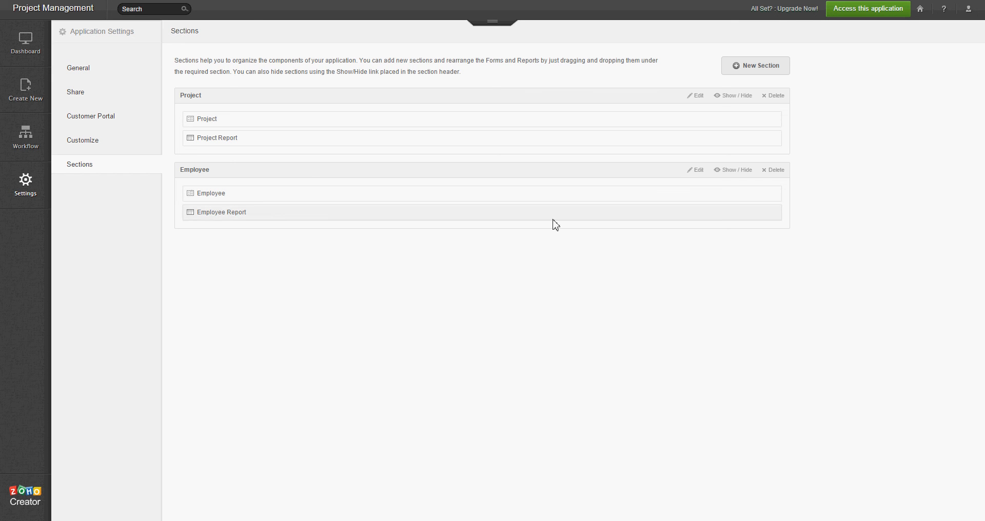
# - Create a section named 'Hidden', move the Employee and Project forms into it, and hide it
pyautogui.click(775, 70)
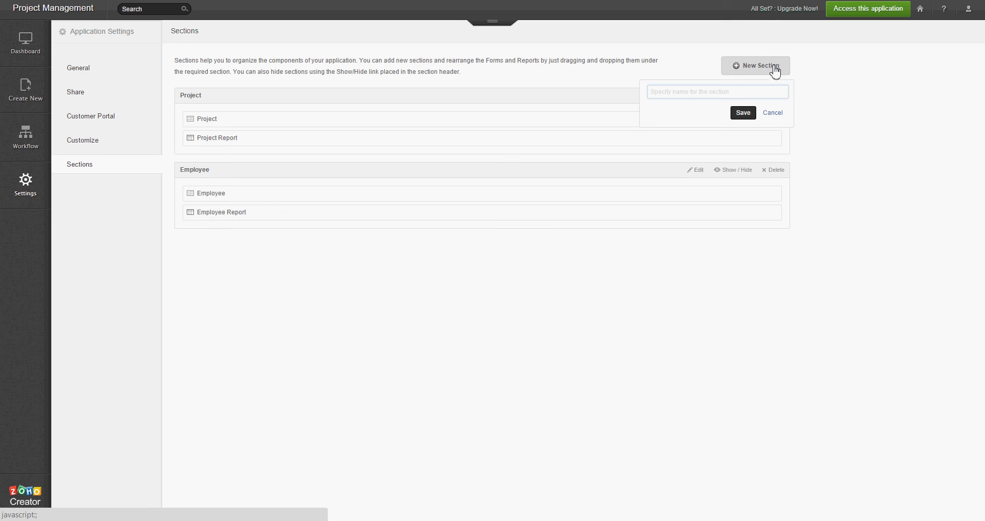
pyautogui.write('Hidden')
pyautogui.click(747, 112)
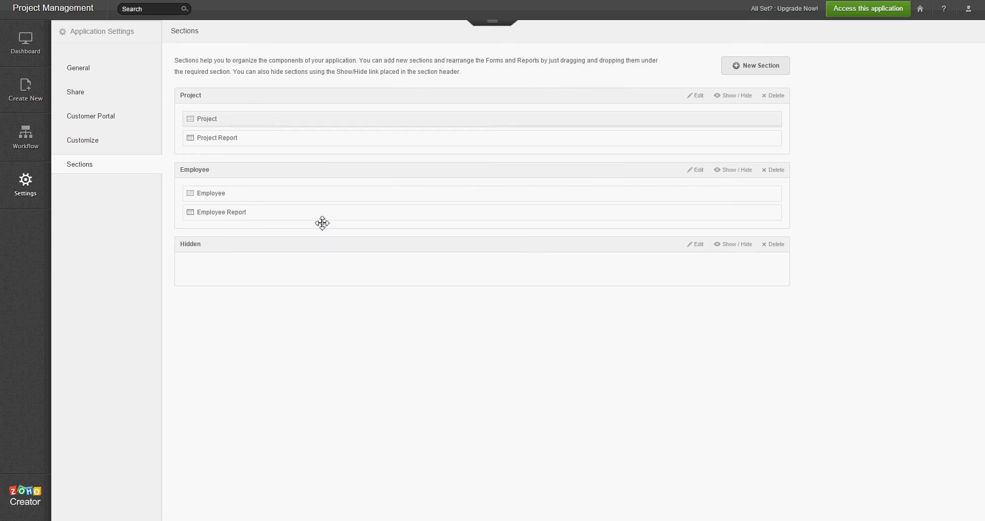
pyautogui.moveTo(241, 198); pyautogui.dragTo(236, 271)
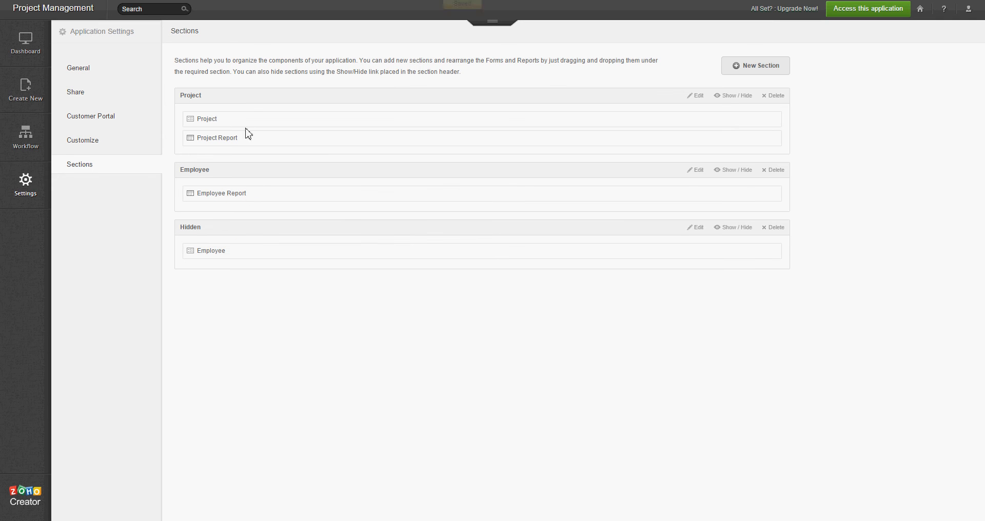
pyautogui.moveTo(247, 139); pyautogui.dragTo(569, 277)
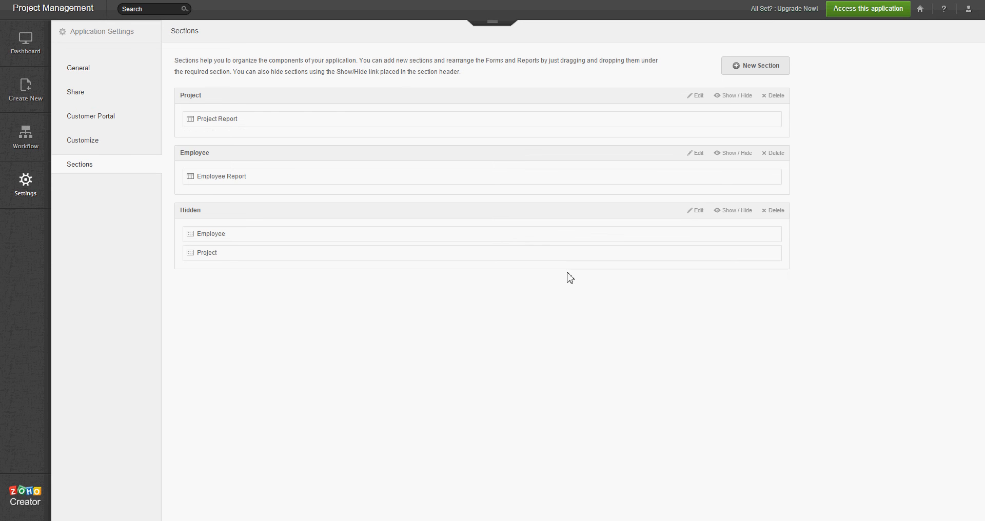
pyautogui.click(742, 213)
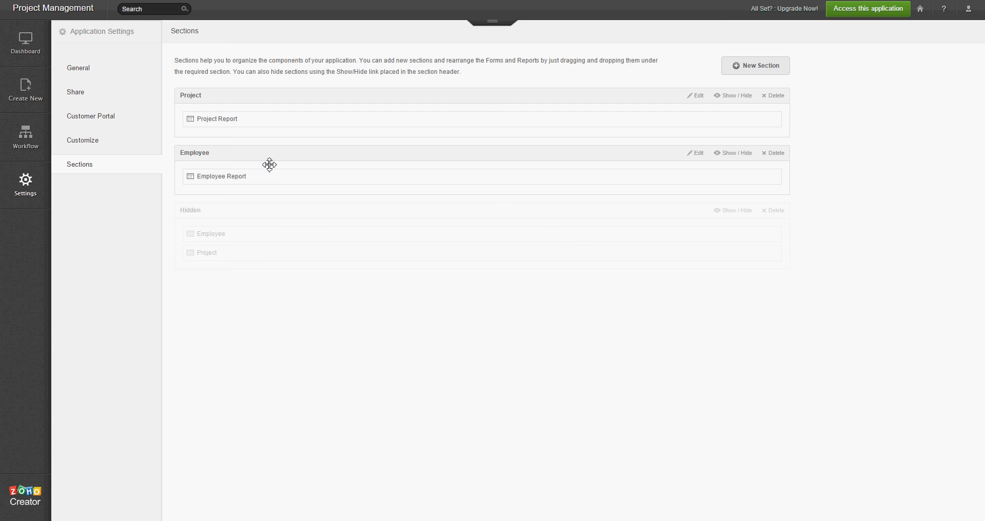
pyautogui.click(871, 14)
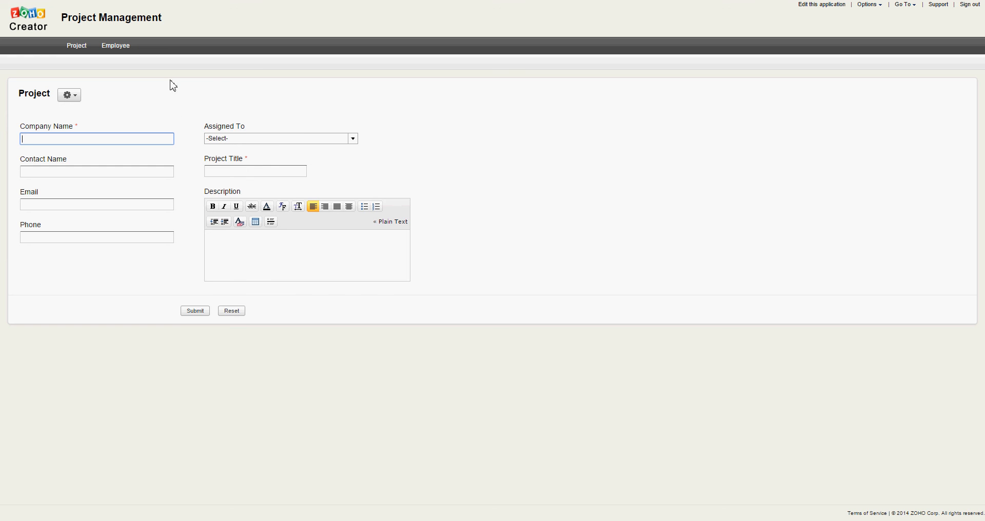
# - Switch between the Project Report and the Employee Report in the live app, ending on Employee
pyautogui.click(79, 51)
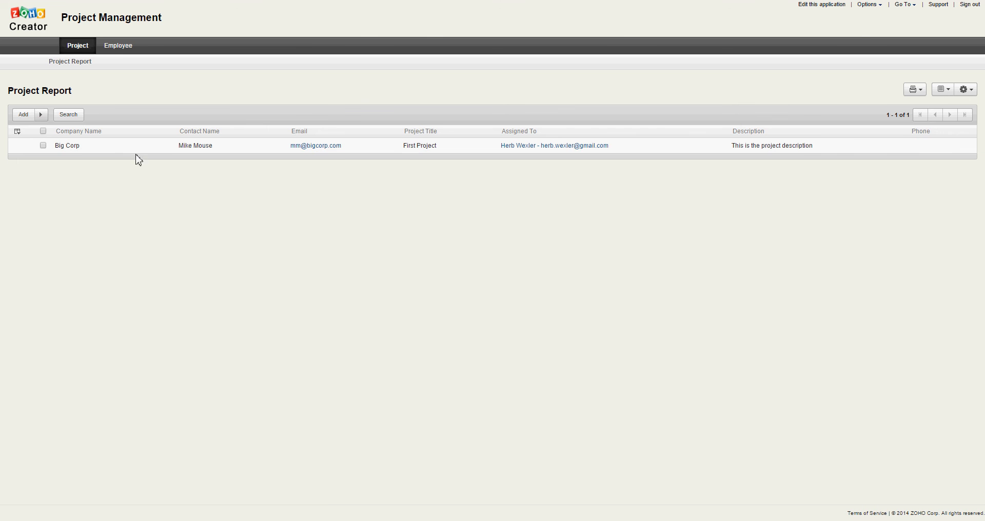
pyautogui.click(121, 46)
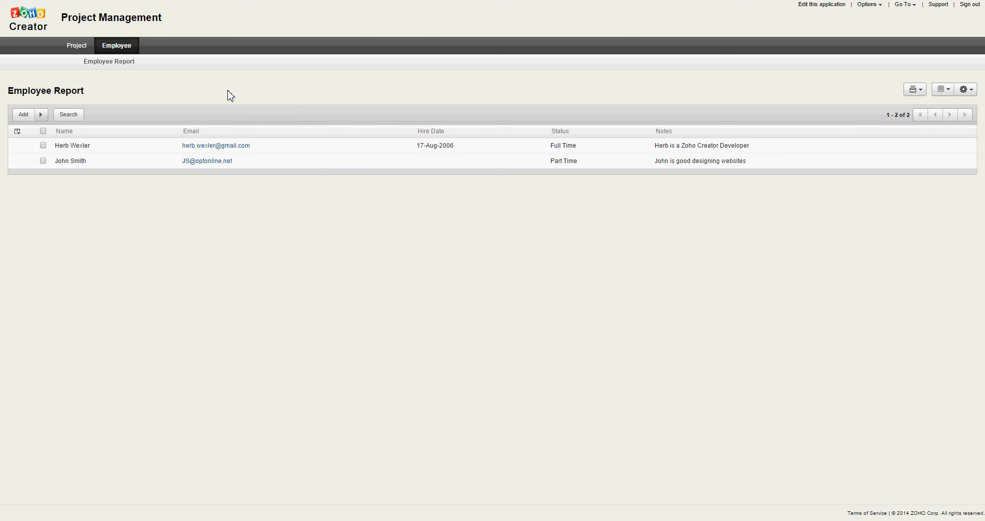
pyautogui.click(77, 46)
pyautogui.click(104, 47)
# - Submit a Full Time employee with the person's name, e-mail, and notes 'Technical Writer & Tester'
pyautogui.click(23, 116)
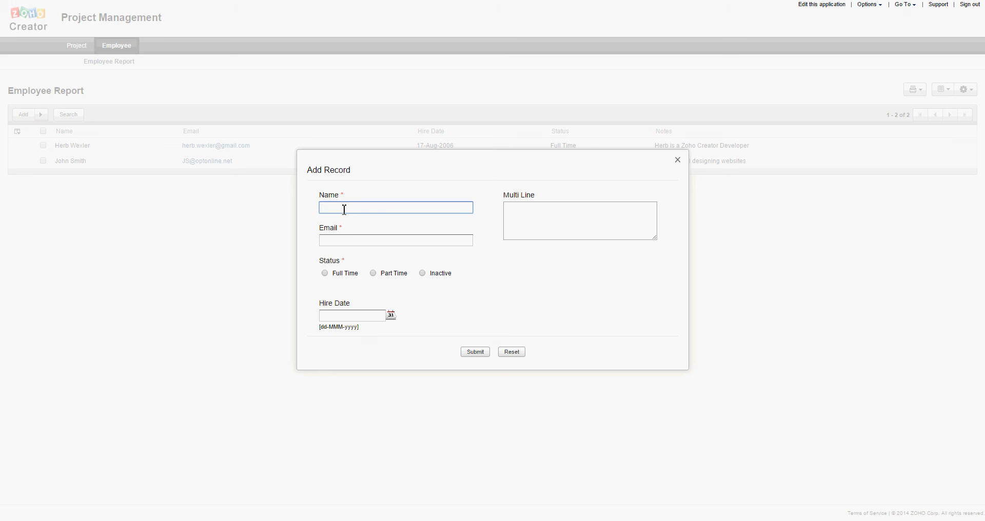
pyautogui.click(330, 241)
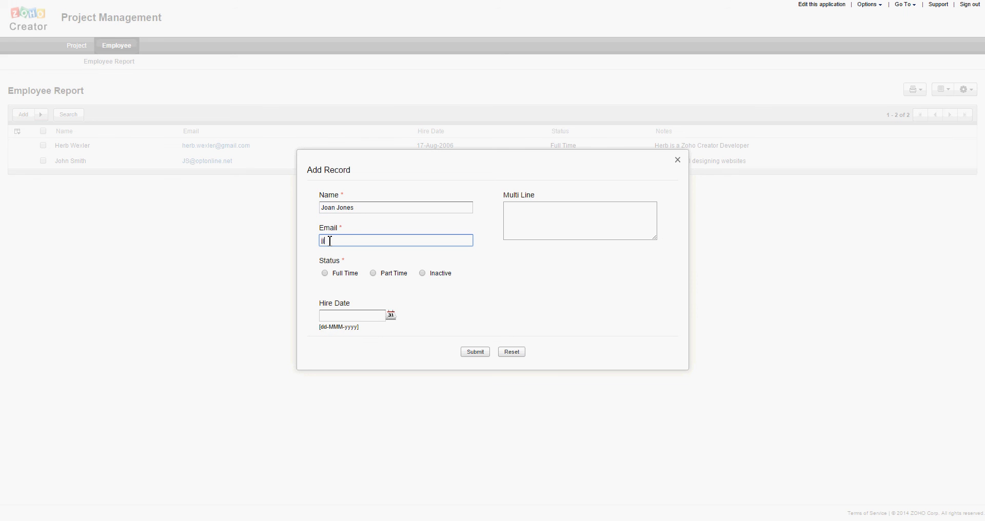
pyautogui.press('Tab')
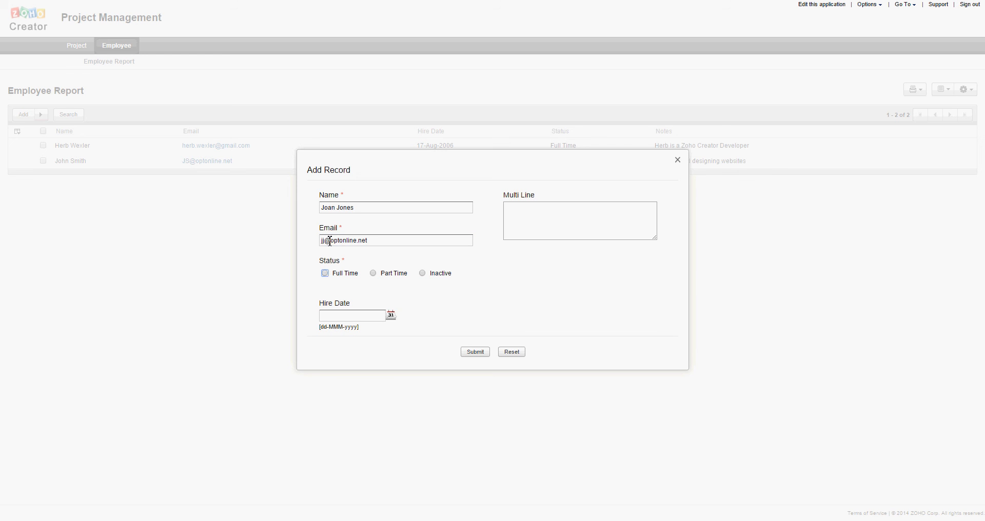
pyautogui.click(325, 274)
pyautogui.click(529, 217)
pyautogui.write('Te')
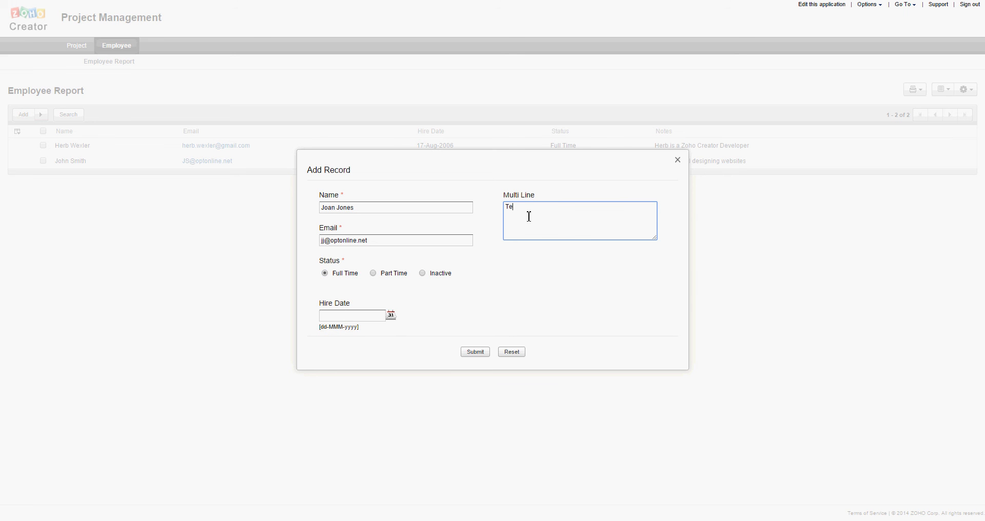
pyautogui.write('chnical Writer & Tester')
pyautogui.click(476, 353)
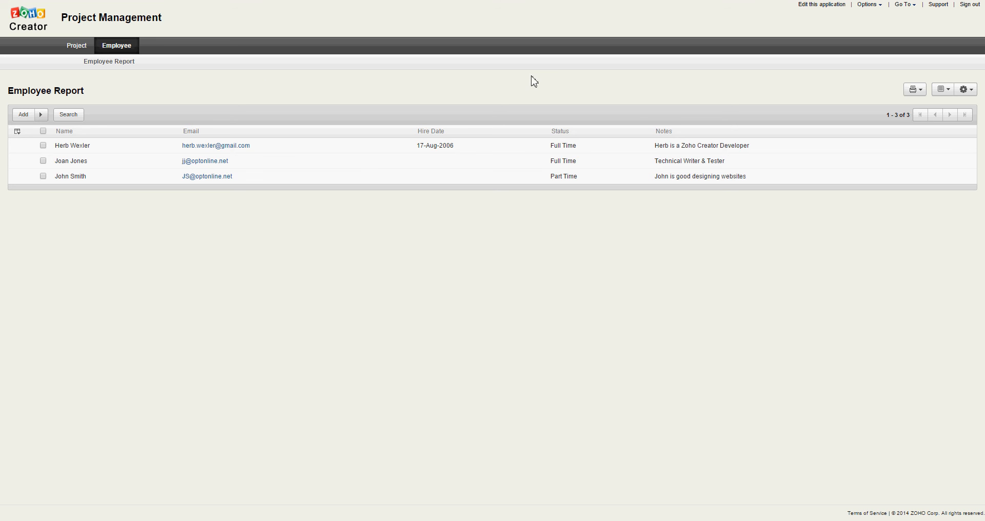
# - Go back to the builder and choose the Project form from the forms list
pyautogui.click(841, 6)
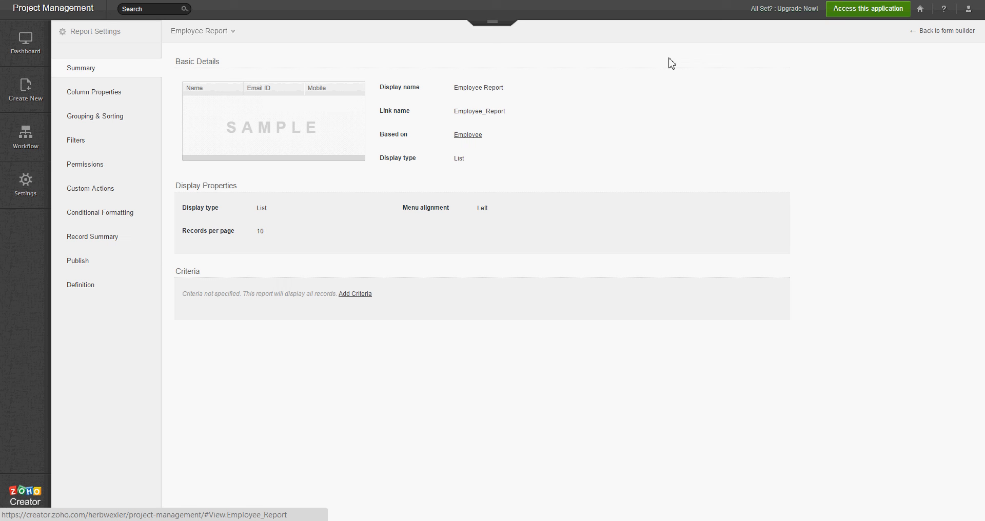
pyautogui.click(492, 28)
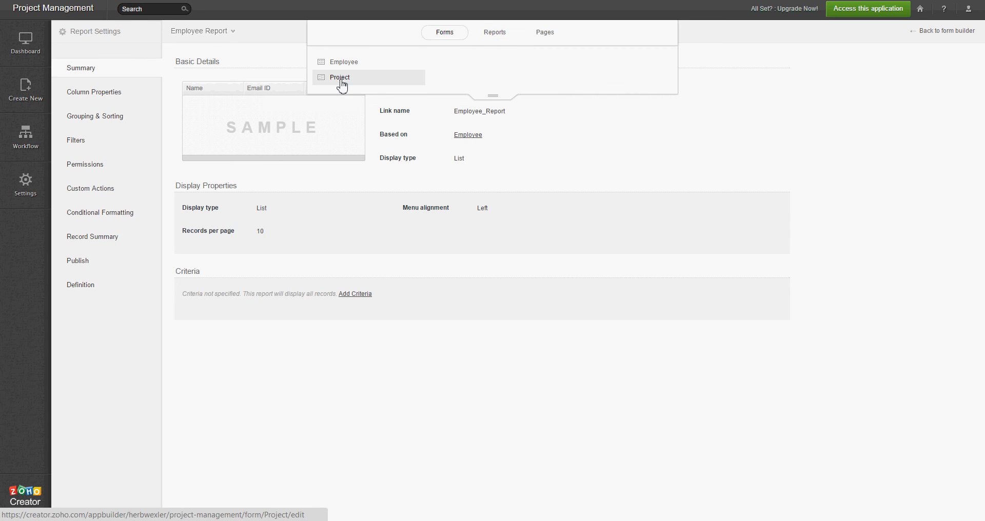
pyautogui.click(762, 58)
pyautogui.click(493, 23)
pyautogui.click(339, 77)
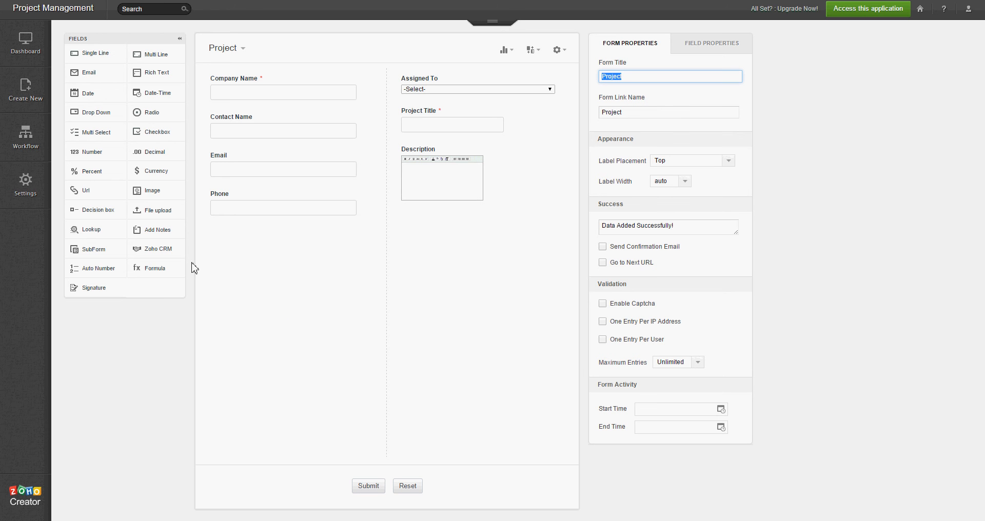
# - Add a note above Contact Name and replace its text with 'Contact Information -------'
pyautogui.moveTo(170, 230); pyautogui.dragTo(258, 133)
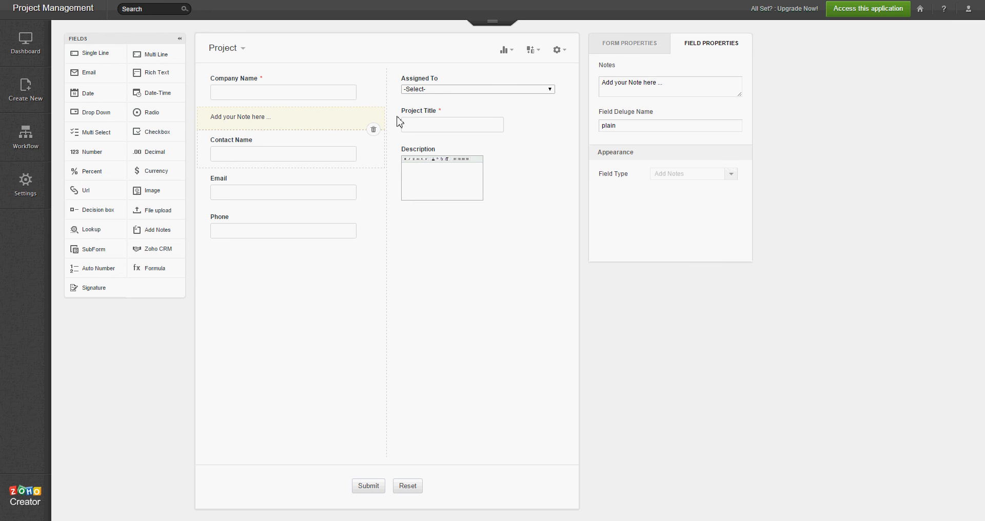
pyautogui.click(664, 88)
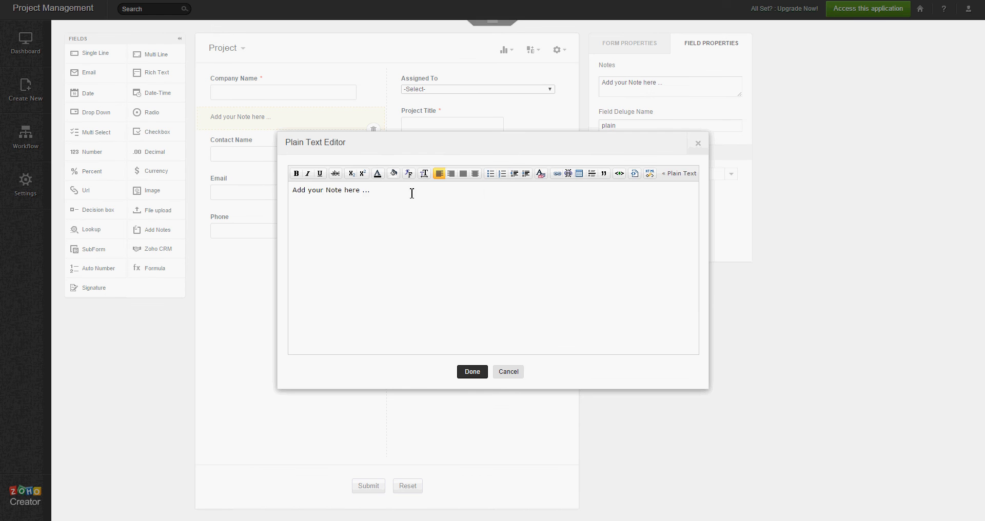
pyautogui.moveTo(411, 192); pyautogui.dragTo(250, 189)
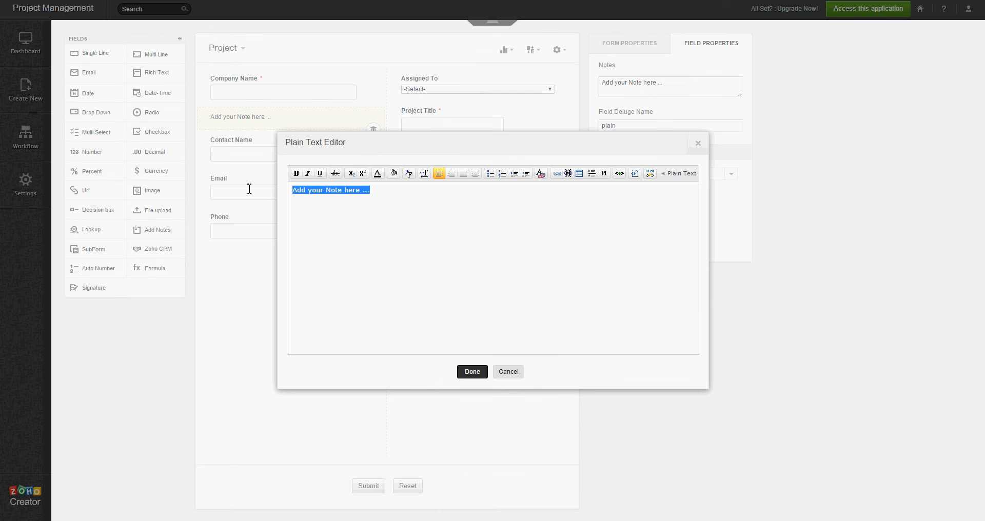
pyautogui.write('Contac')
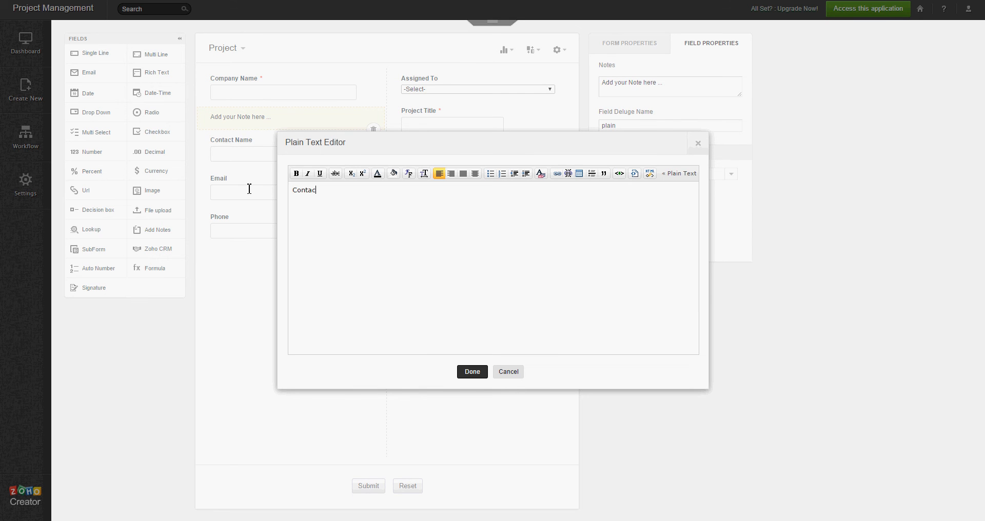
pyautogui.write('t Information')
pyautogui.write('----')
pyautogui.write('---')
# - Format the Contact Information note in blue and a larger font size, and apply it
pyautogui.moveTo(392, 190); pyautogui.dragTo(258, 188)
pyautogui.click(377, 174)
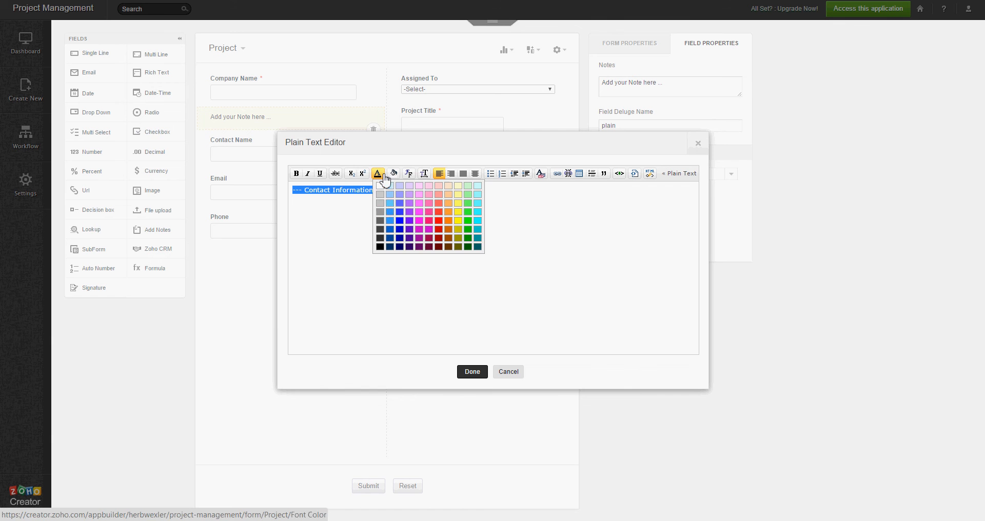
pyautogui.click(400, 238)
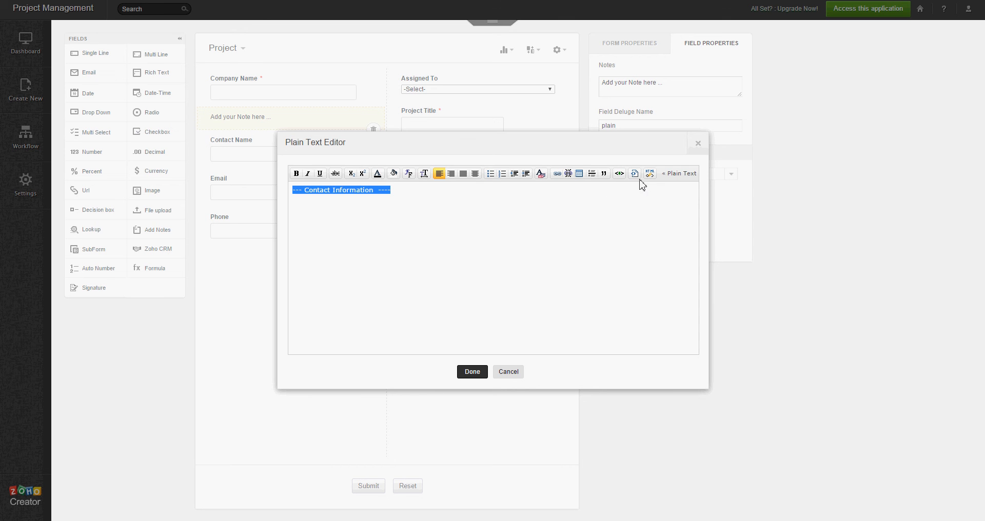
pyautogui.click(425, 174)
pyautogui.click(434, 207)
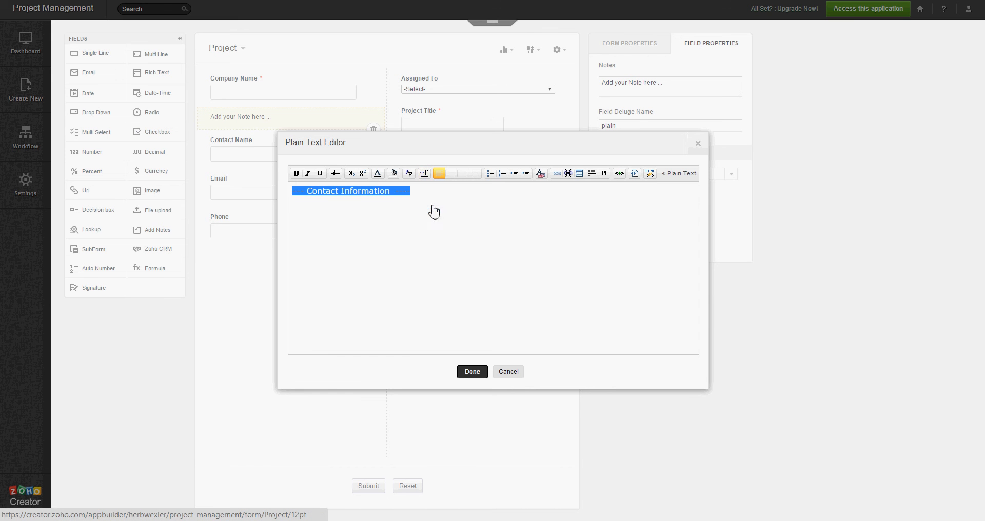
pyautogui.click(425, 175)
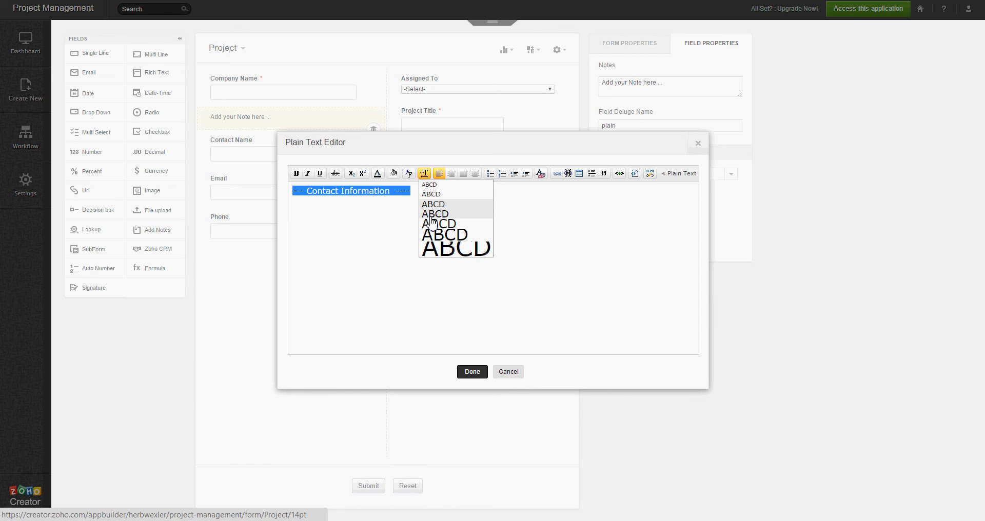
pyautogui.click(430, 215)
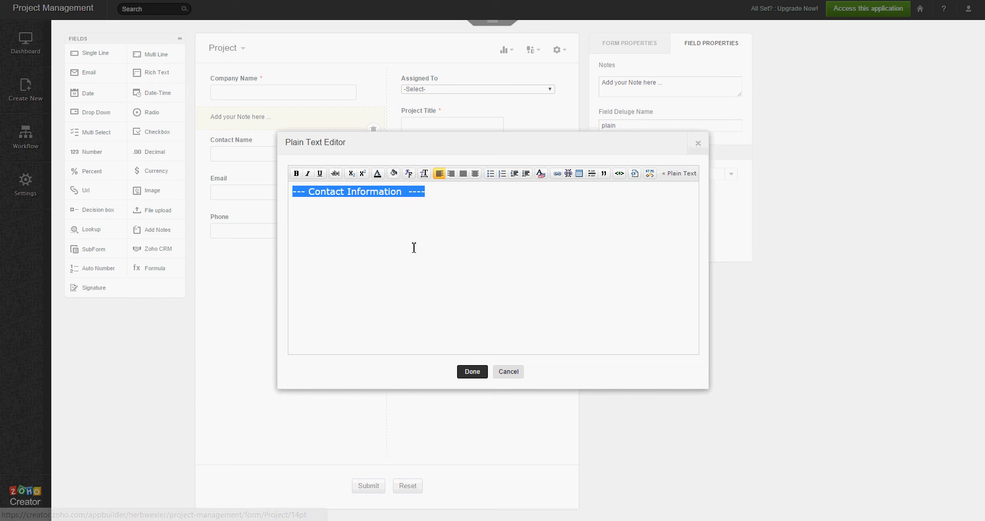
pyautogui.click(471, 373)
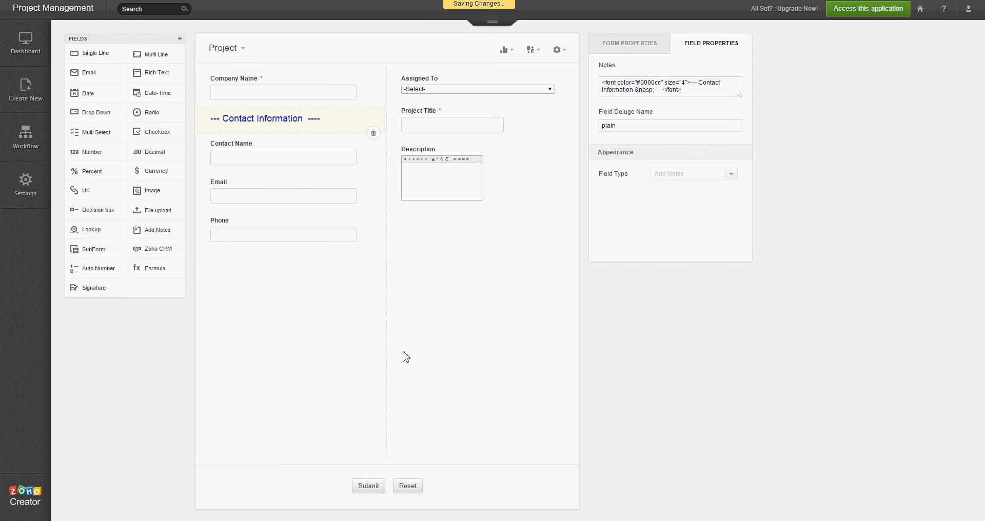
pyautogui.click(862, 17)
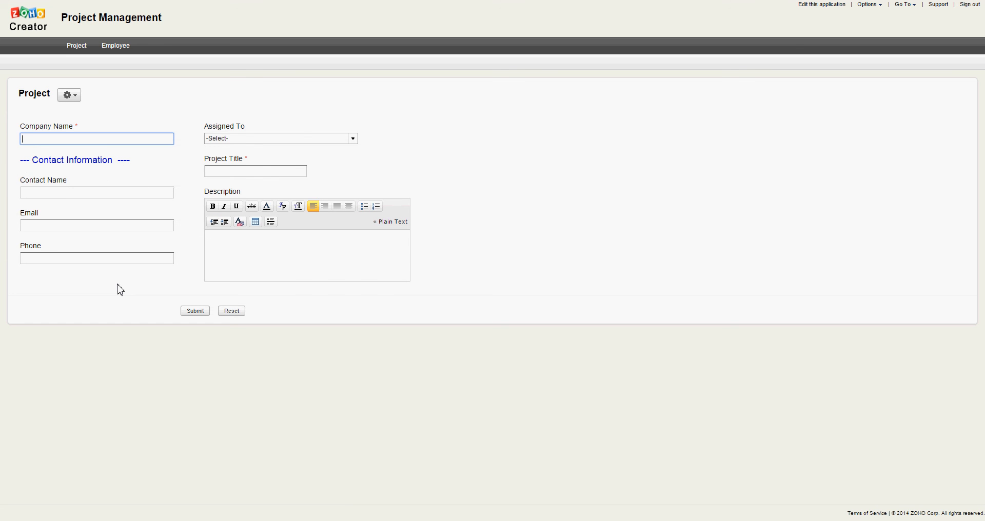
# - Return from the live Project form to the app builder
pyautogui.click(823, 10)
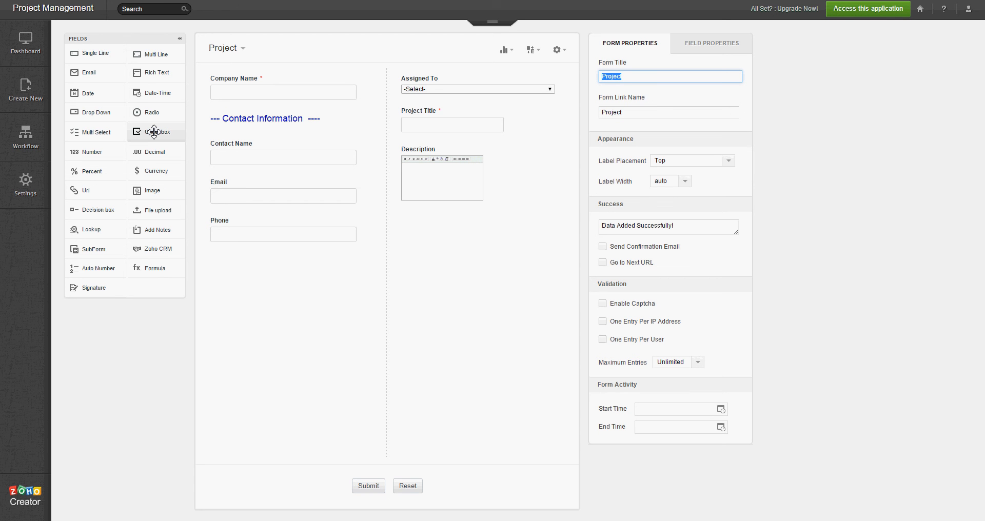
# - Add a 'Project Type' checkbox below Assigned To with choices Zoho Database, Website and Training
pyautogui.moveTo(154, 132); pyautogui.dragTo(459, 117)
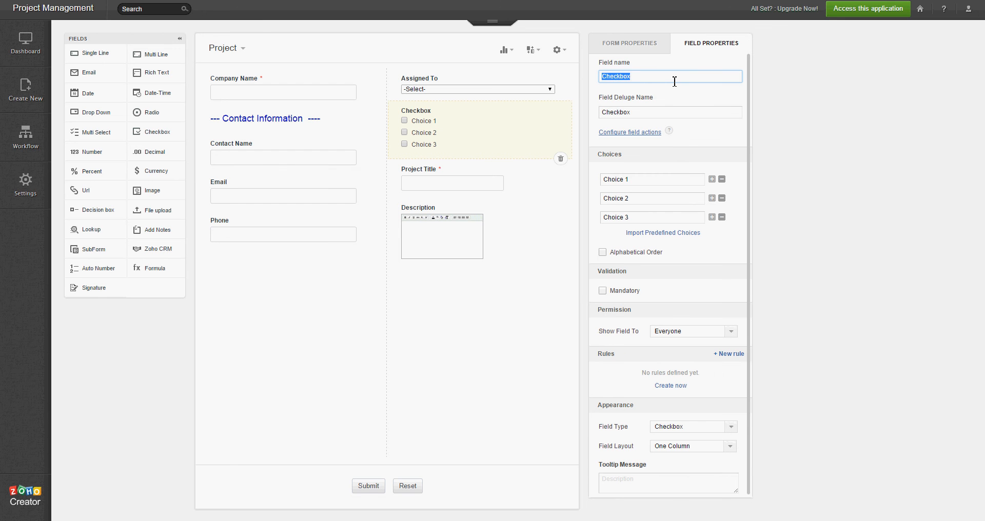
pyautogui.write('Project Type')
pyautogui.click(650, 179)
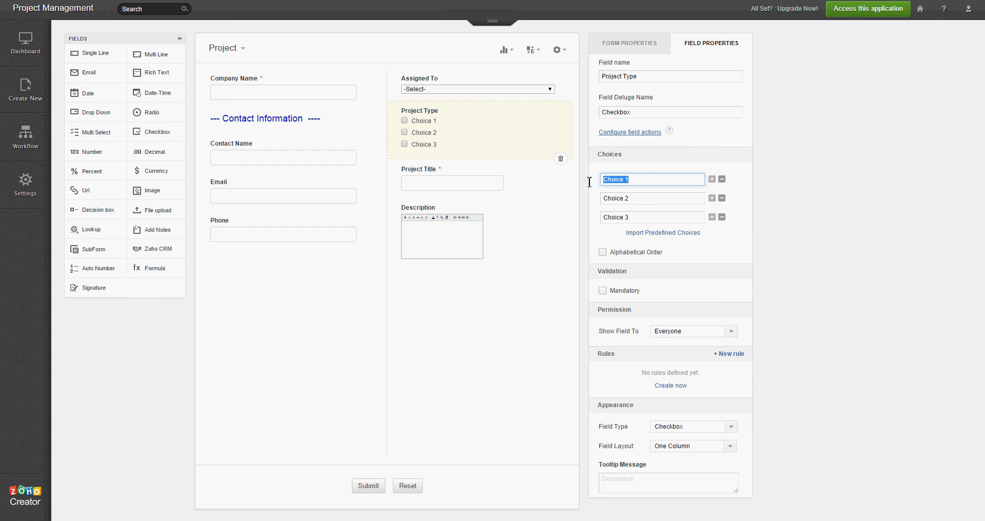
pyautogui.write('Zoho Database')
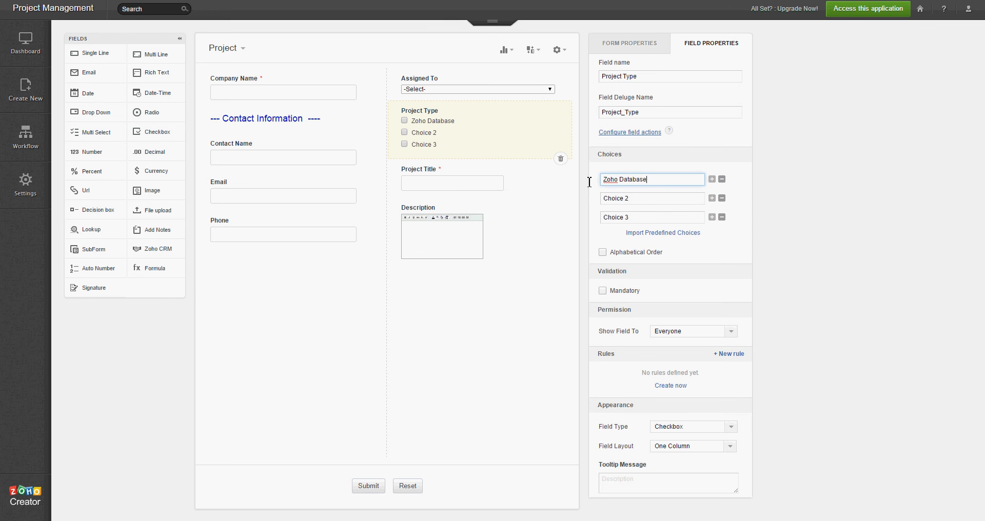
pyautogui.click(641, 199)
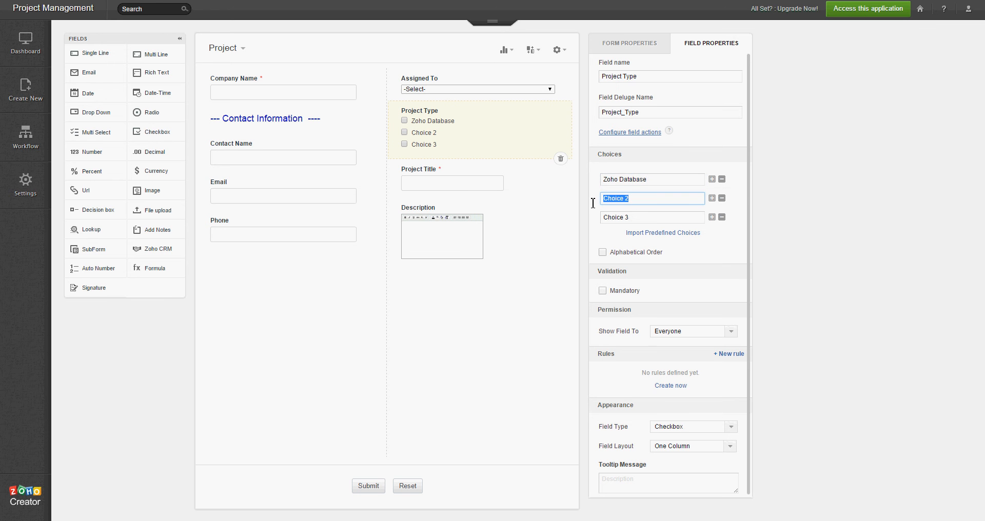
pyautogui.write('Website')
pyautogui.click(635, 218)
pyautogui.write('Training')
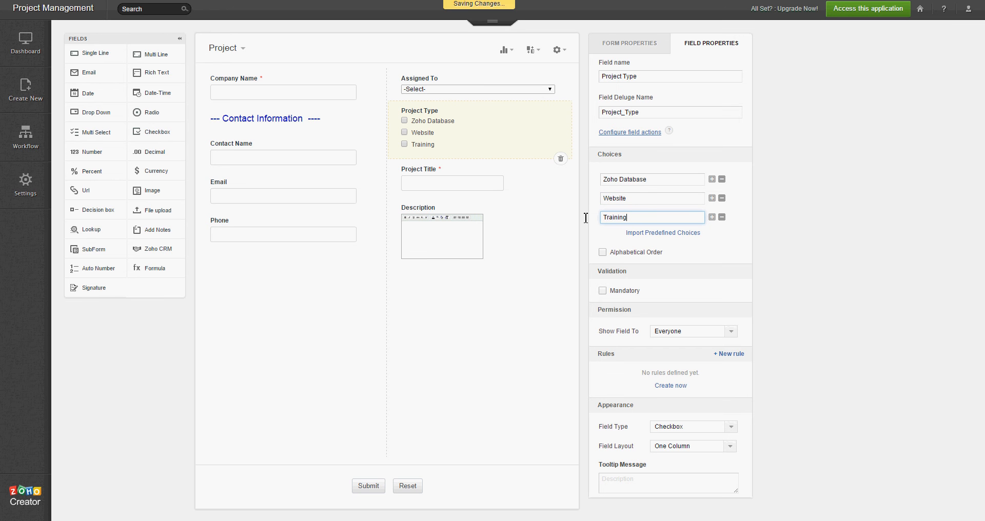
pyautogui.press('Tab')
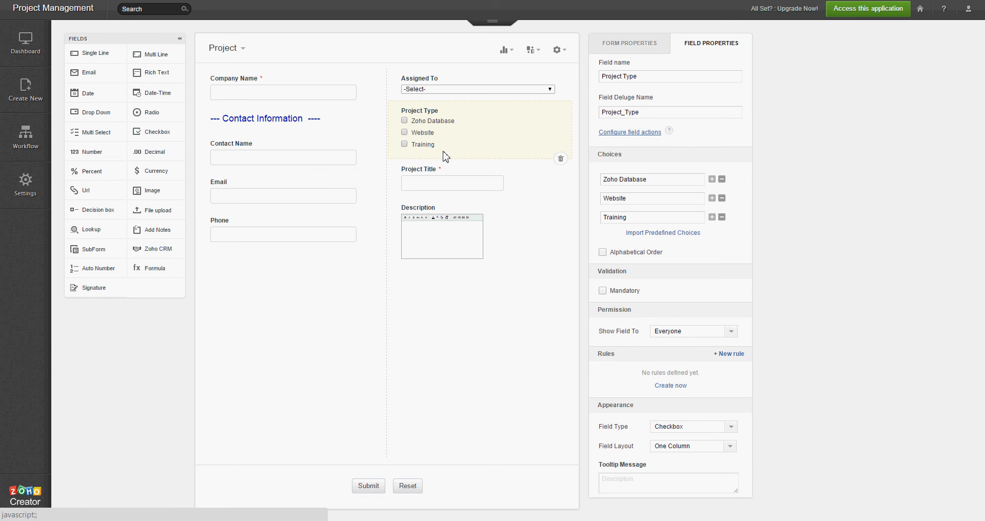
# - Set the Project Type checkbox Field Layout to Three Column
pyautogui.click(730, 446)
pyautogui.click(712, 472)
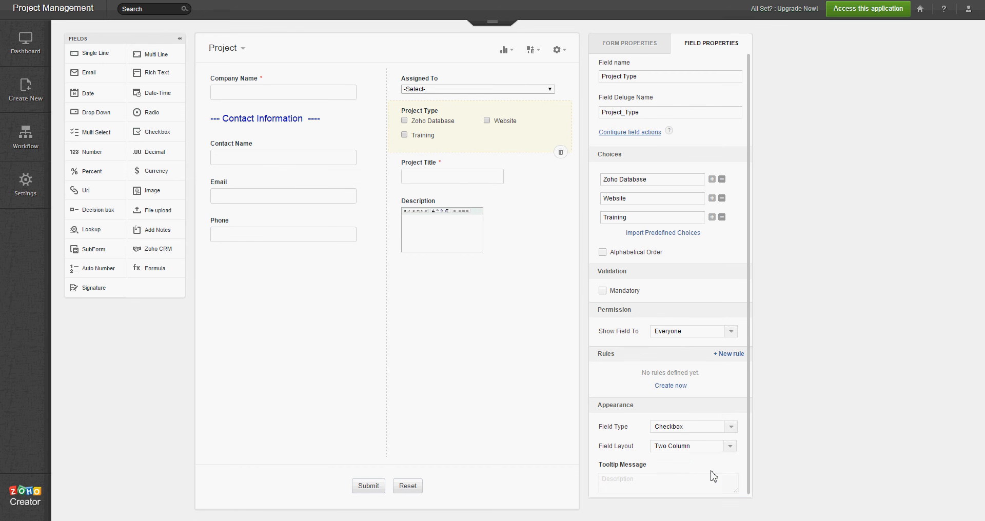
pyautogui.click(731, 447)
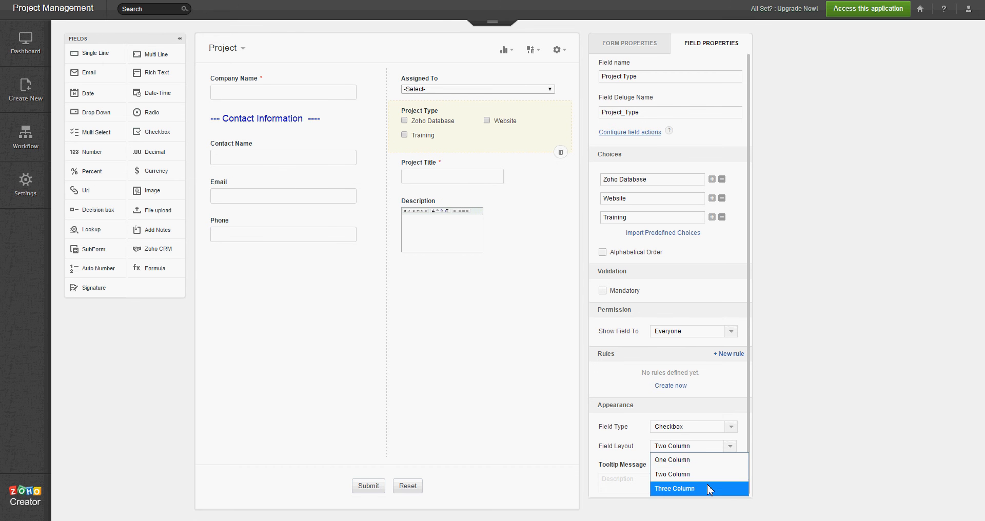
pyautogui.click(711, 486)
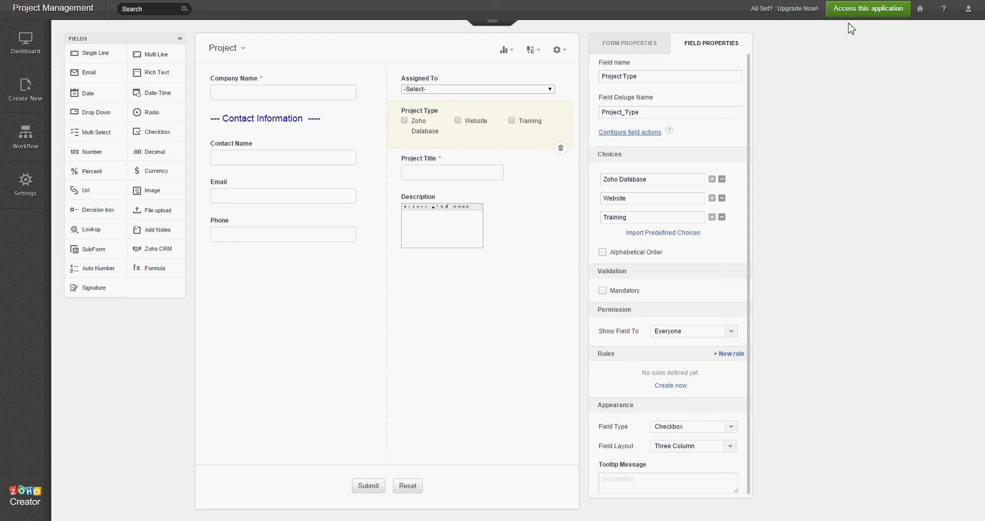
pyautogui.click(865, 13)
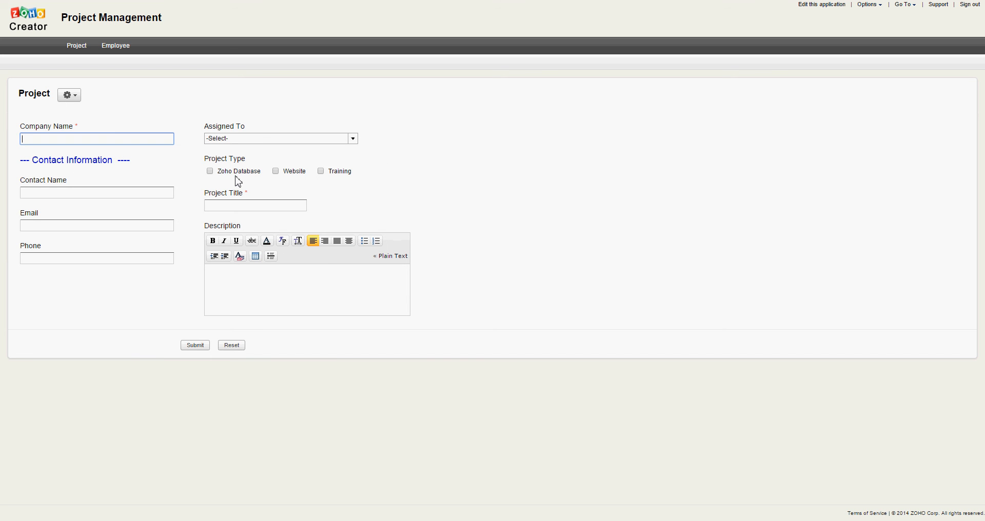
# - Tick and untick the Project Type options so only Training remains ticked
pyautogui.click(212, 172)
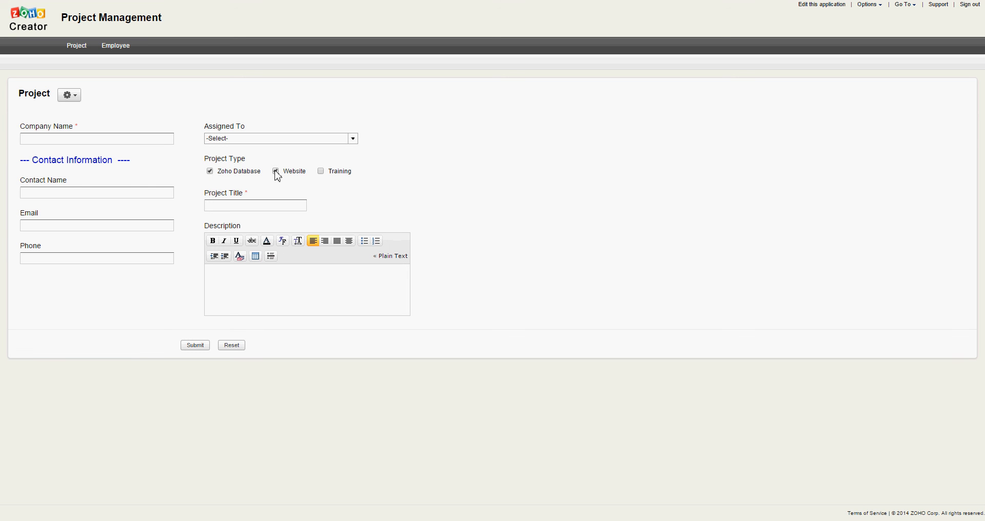
pyautogui.click(321, 172)
pyautogui.click(276, 171)
pyautogui.click(210, 172)
# - Add a Multi Select lookup field showing the Name field from the Employee form
pyautogui.click(828, 5)
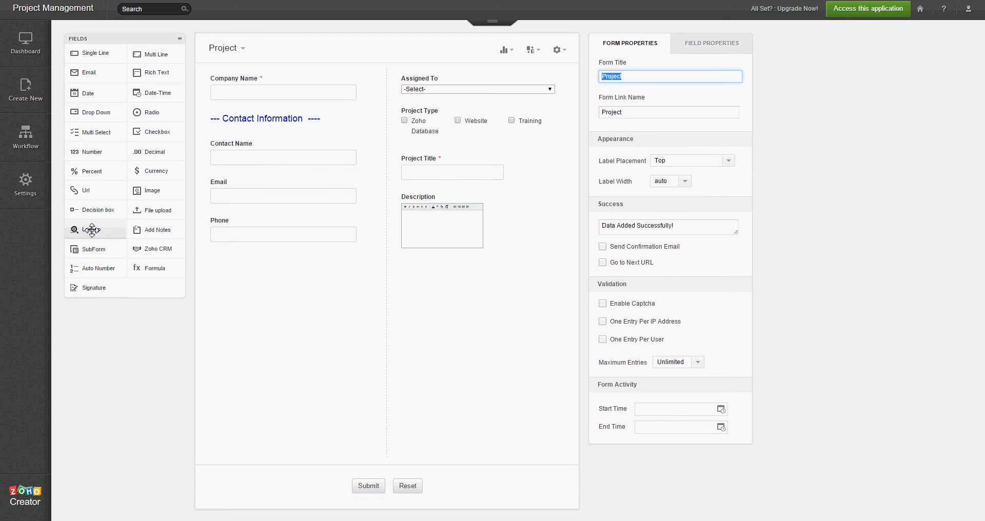
pyautogui.moveTo(162, 212); pyautogui.dragTo(433, 112)
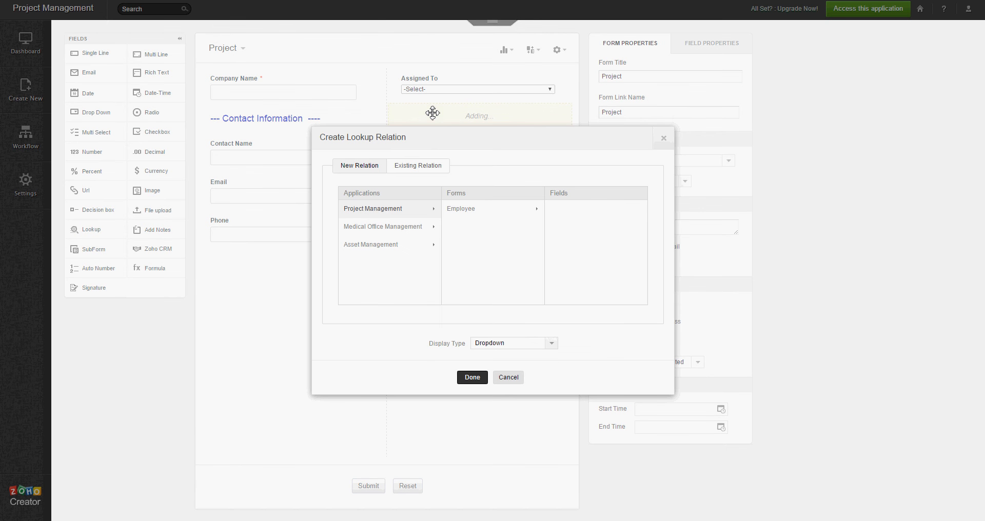
pyautogui.click(468, 216)
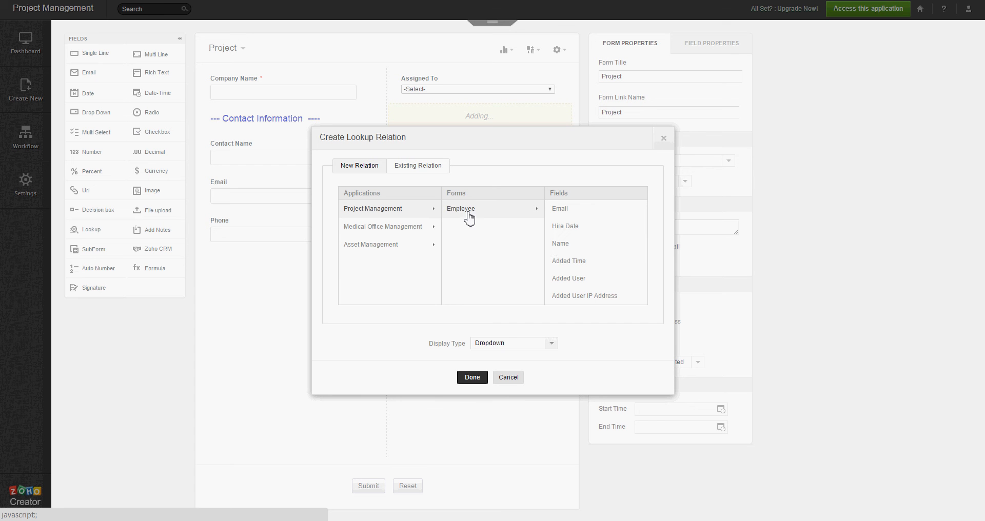
pyautogui.click(561, 246)
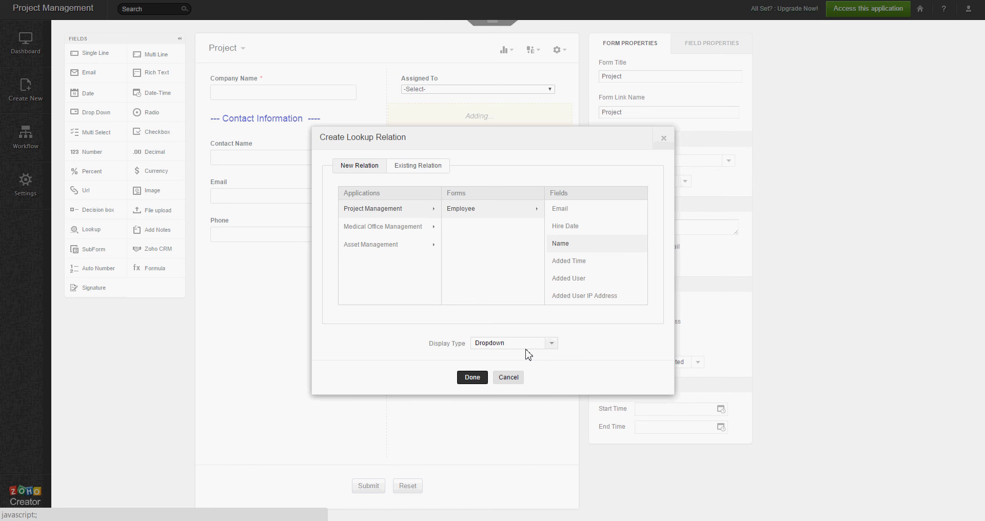
pyautogui.click(552, 347)
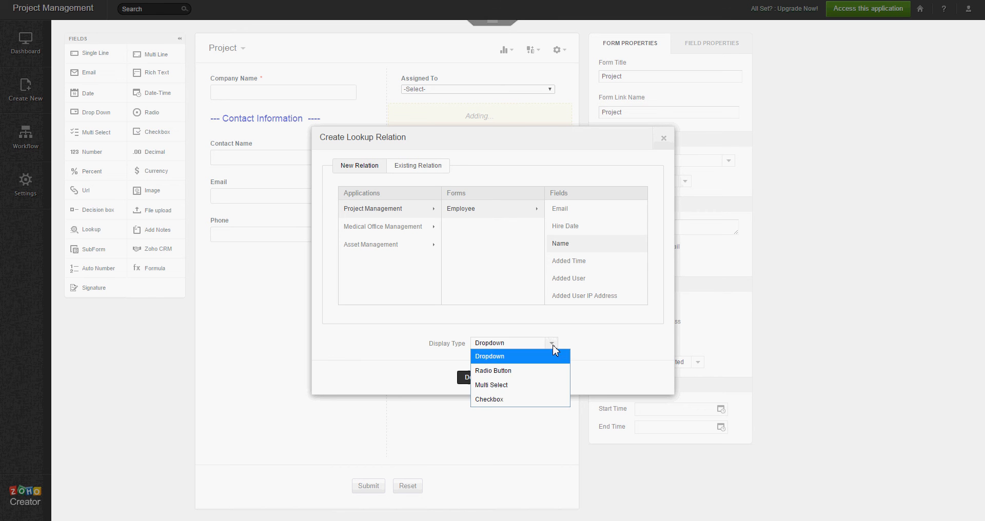
pyautogui.click(553, 389)
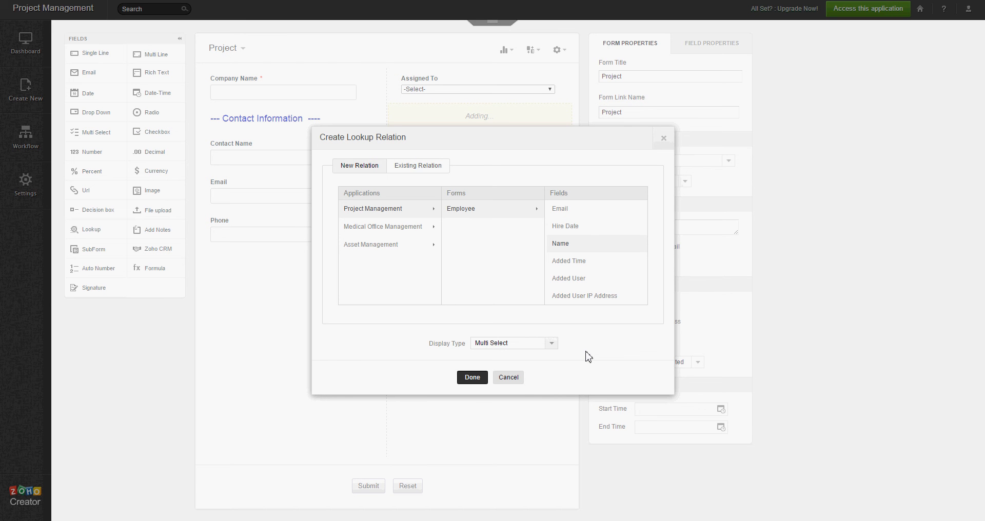
pyautogui.click(473, 379)
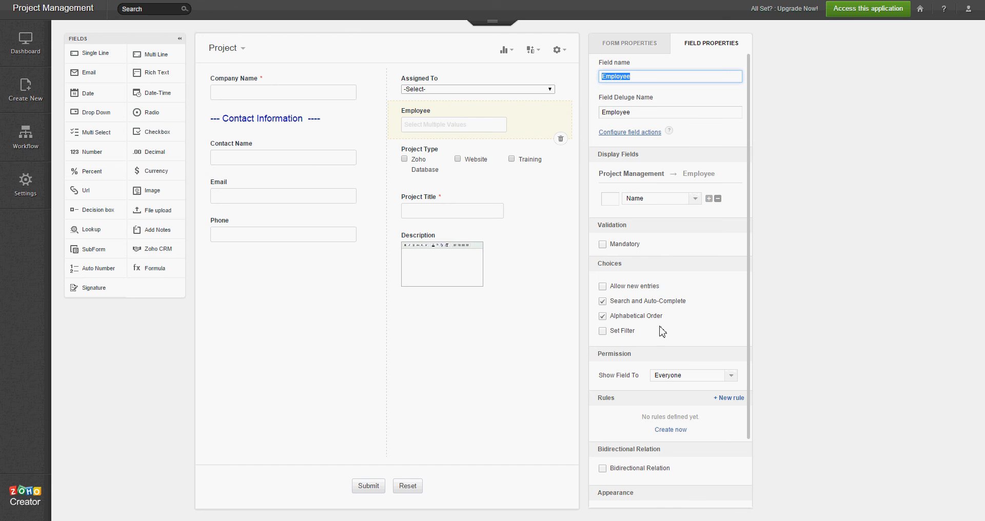
# - Filter the Employee lookup to Status not equal to 'Inactive', then view the live form
pyautogui.click(607, 335)
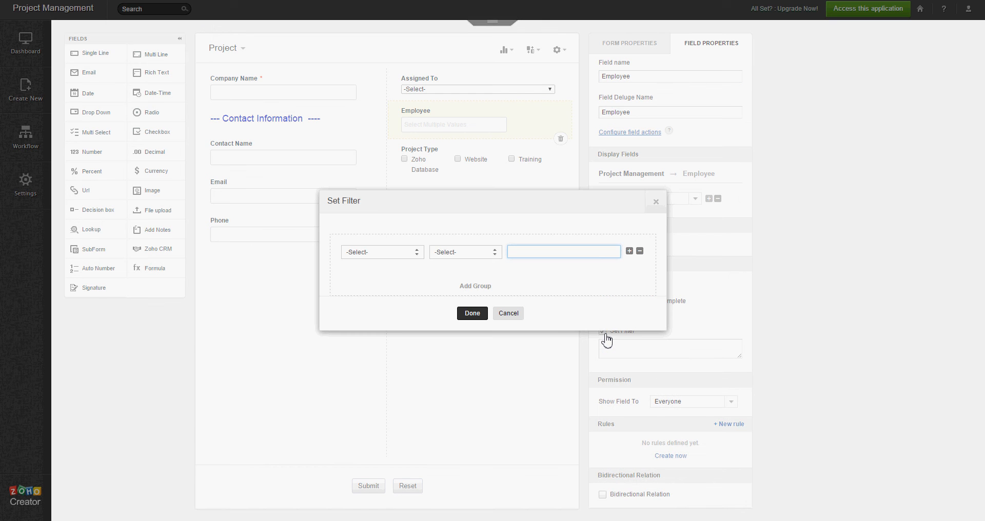
pyautogui.click(417, 254)
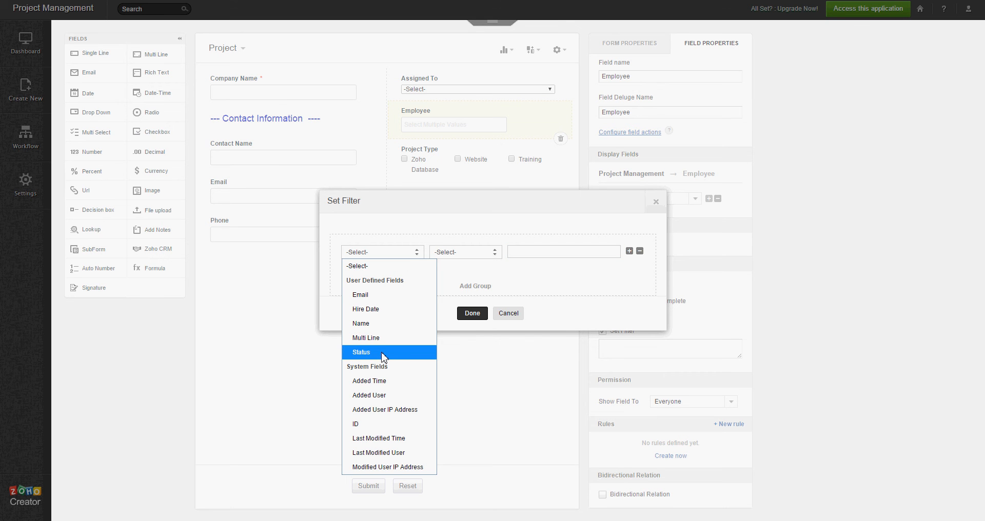
pyautogui.click(382, 353)
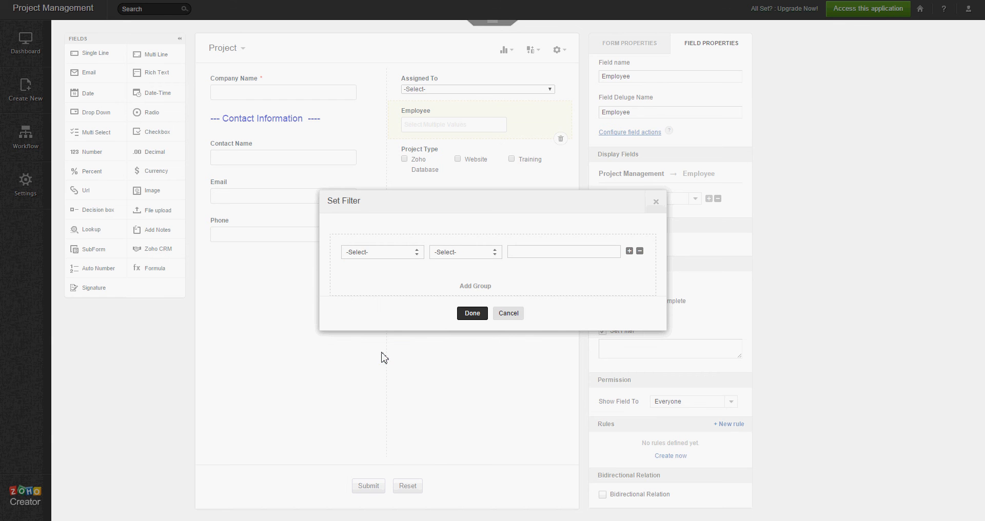
pyautogui.click(498, 254)
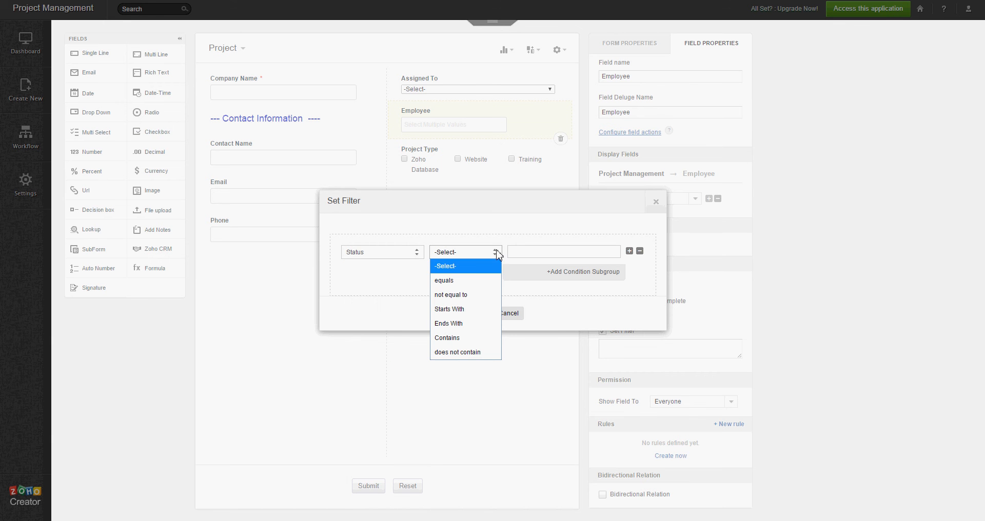
pyautogui.click(478, 300)
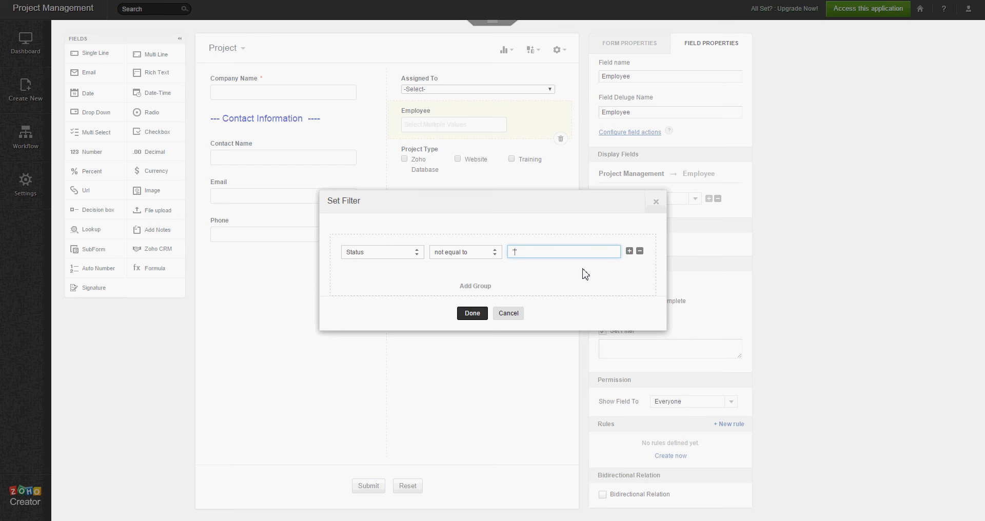
pyautogui.write('Inactive')
pyautogui.click(476, 314)
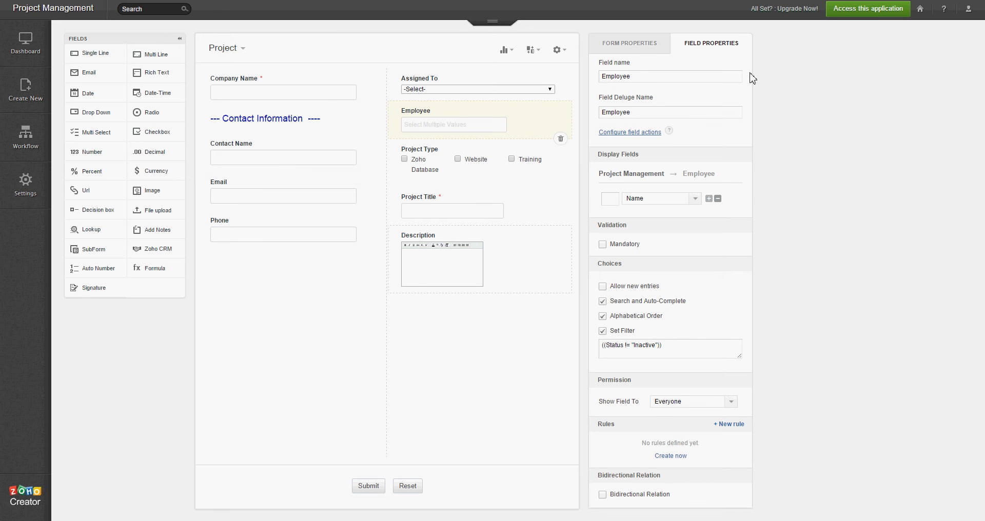
pyautogui.click(842, 16)
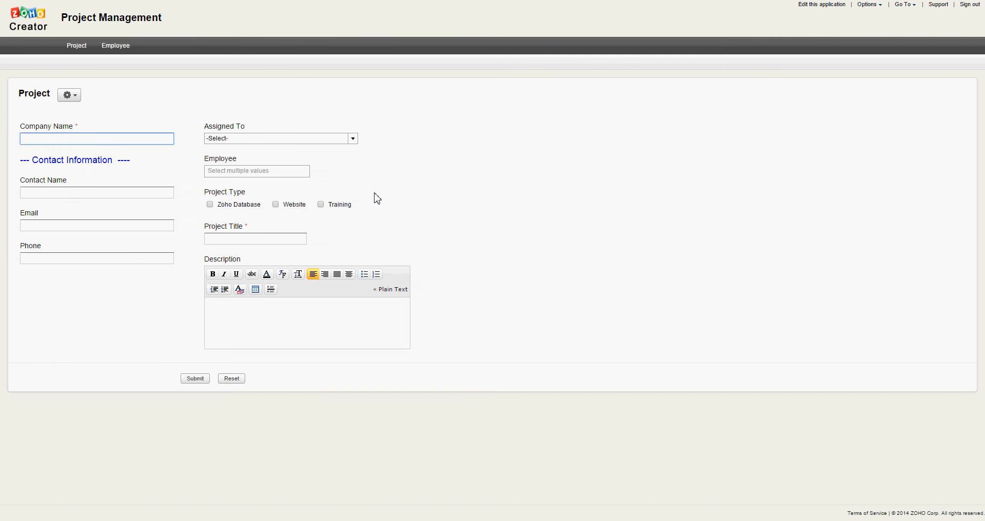
# - Try the live Employee field by picking two employees, removing the second, then return to editing the app
pyautogui.click(253, 173)
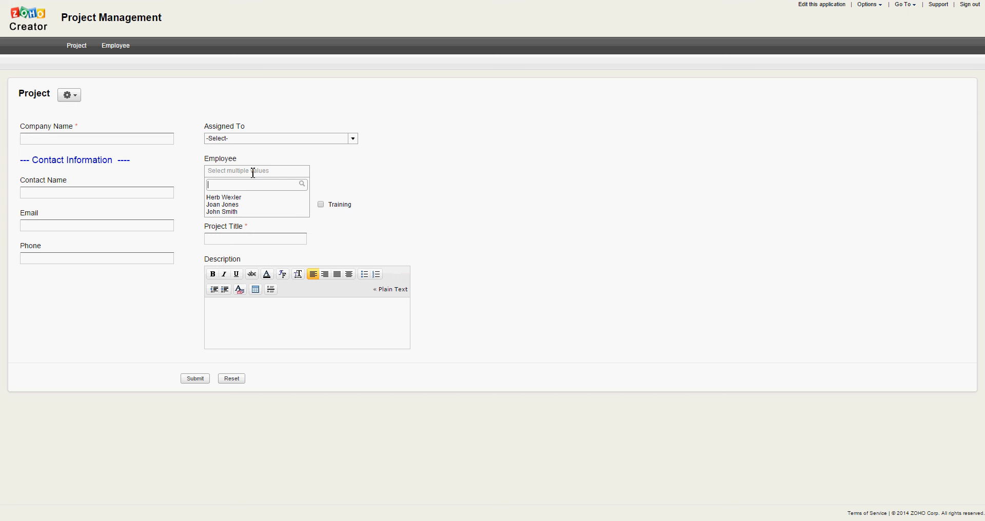
pyautogui.click(247, 205)
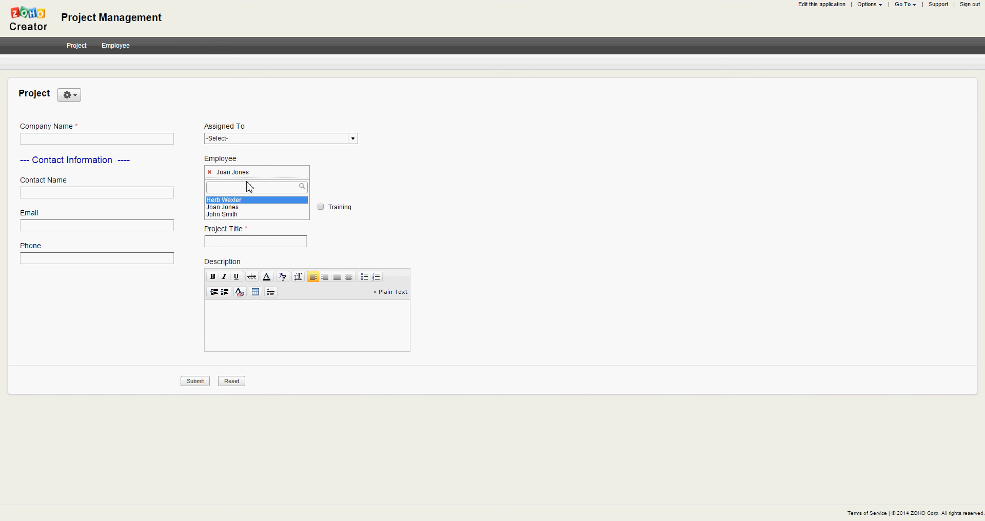
pyautogui.click(239, 214)
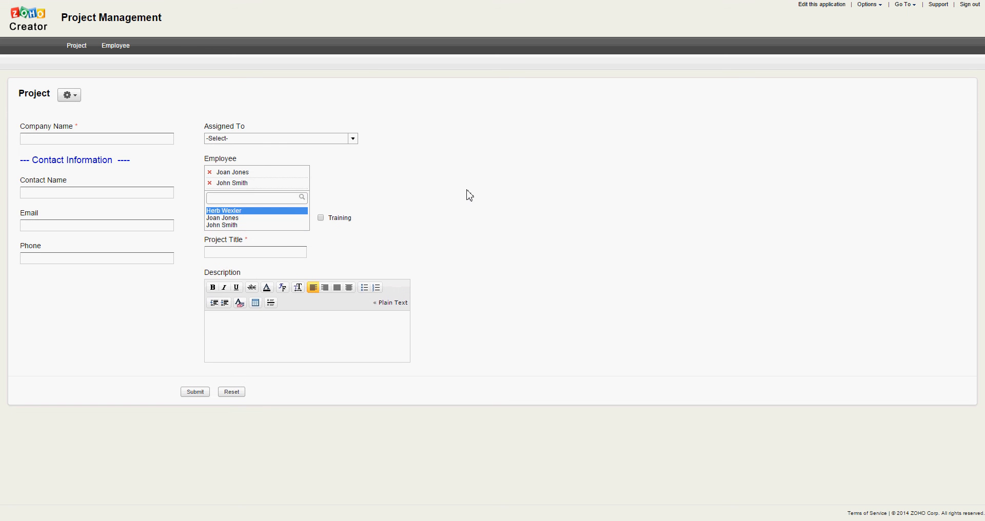
pyautogui.click(583, 176)
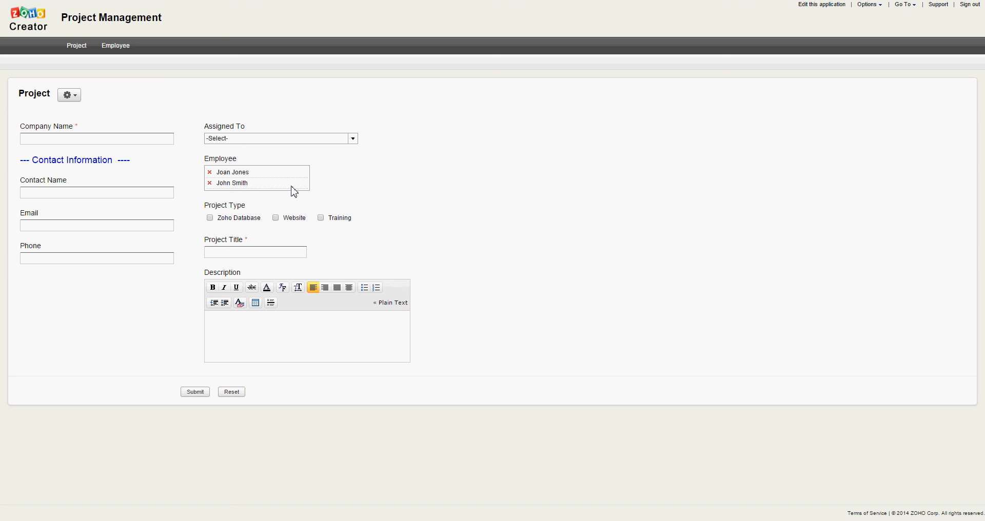
pyautogui.click(210, 183)
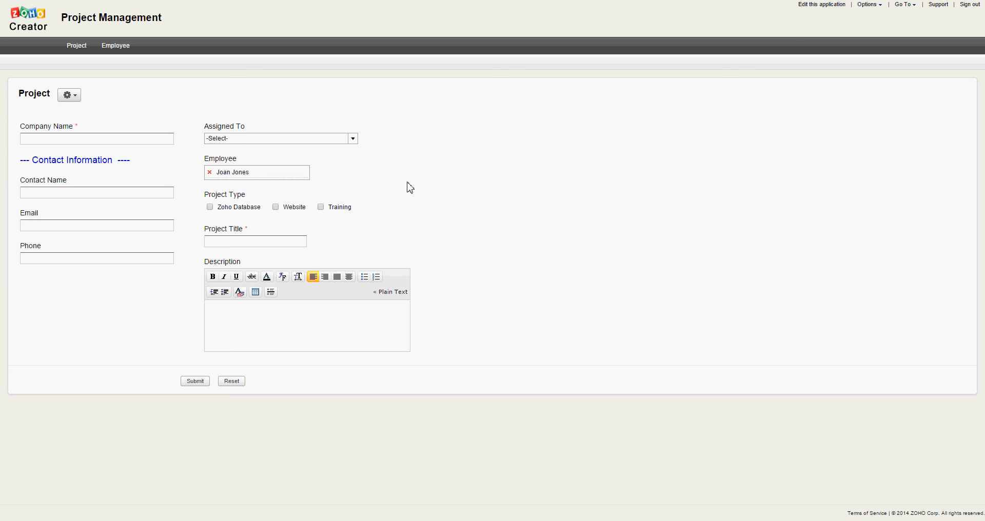
pyautogui.click(821, 4)
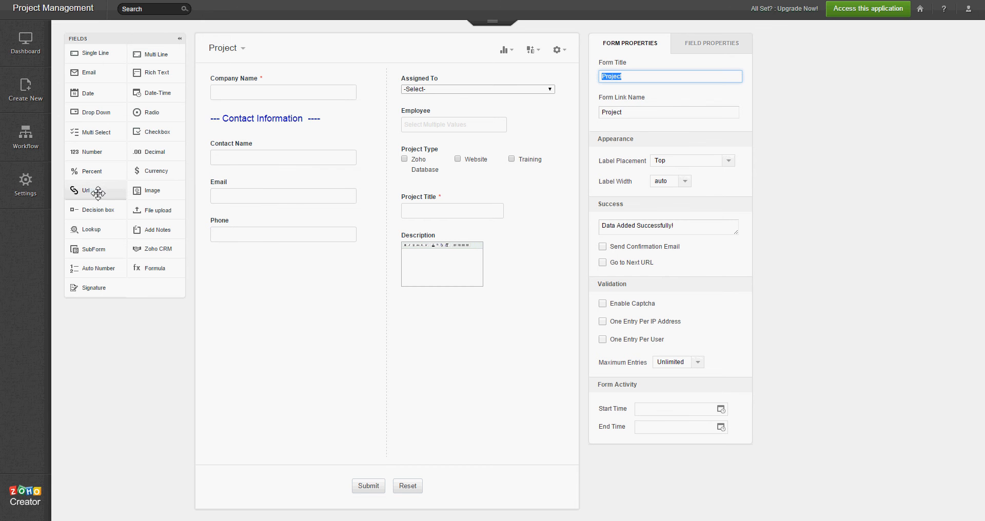
# - Add a Url field below Phone with its target kept as New Window and field size Medium
pyautogui.moveTo(97, 193); pyautogui.dragTo(262, 264)
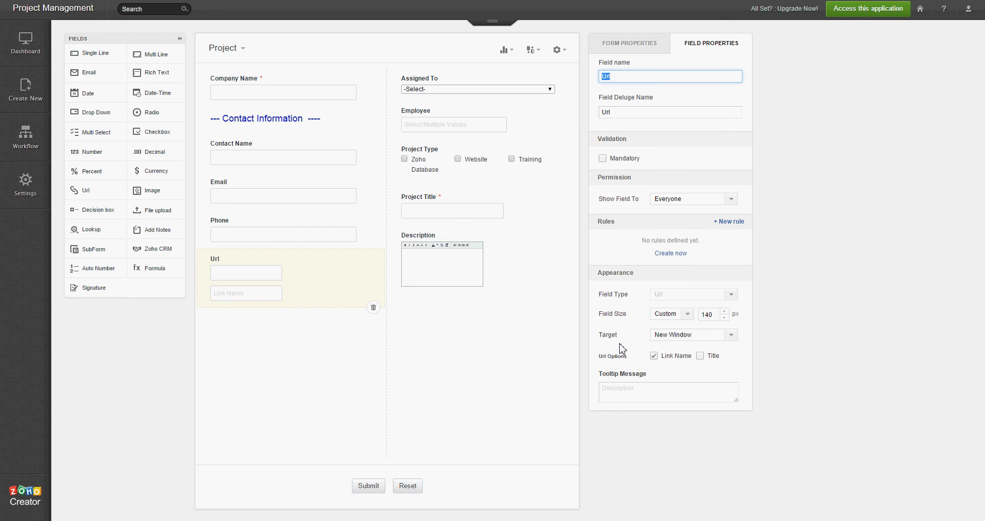
pyautogui.click(734, 338)
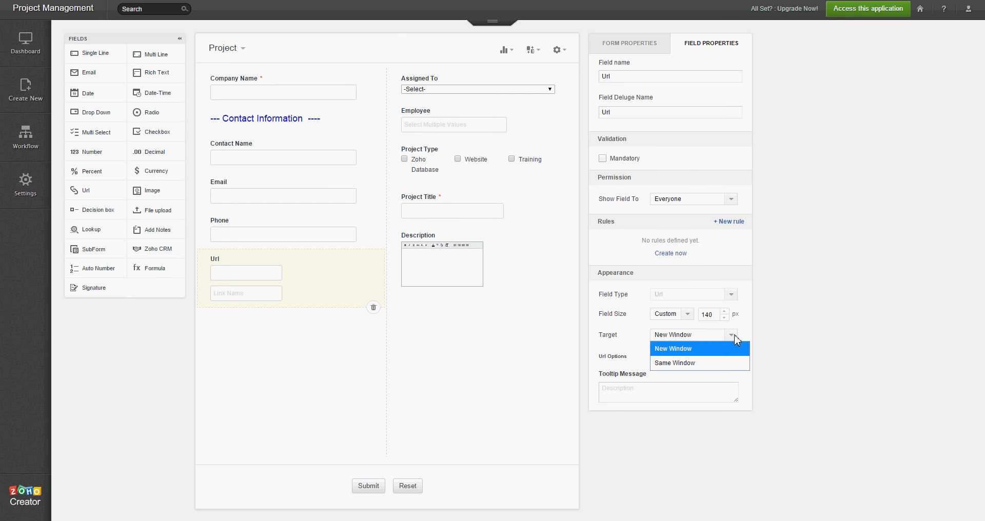
pyautogui.click(701, 350)
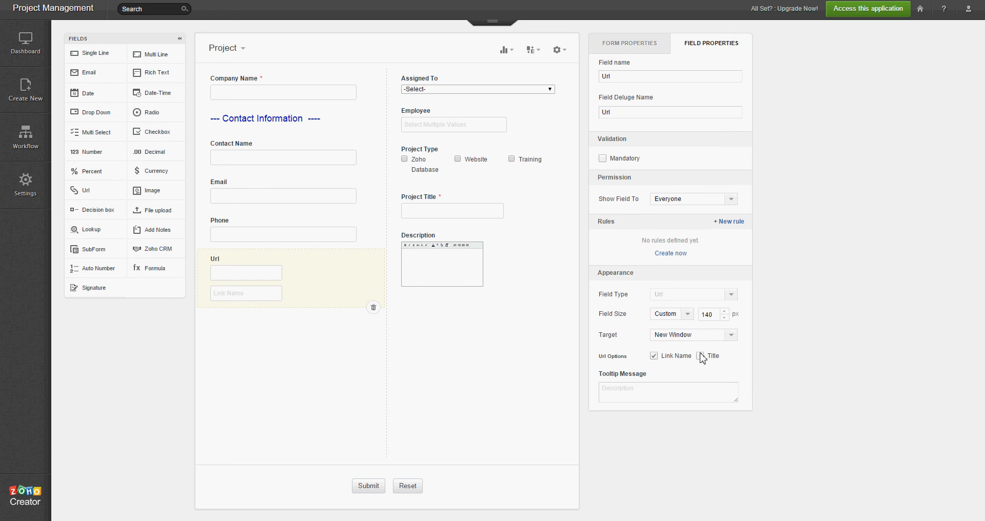
pyautogui.click(690, 314)
pyautogui.click(682, 342)
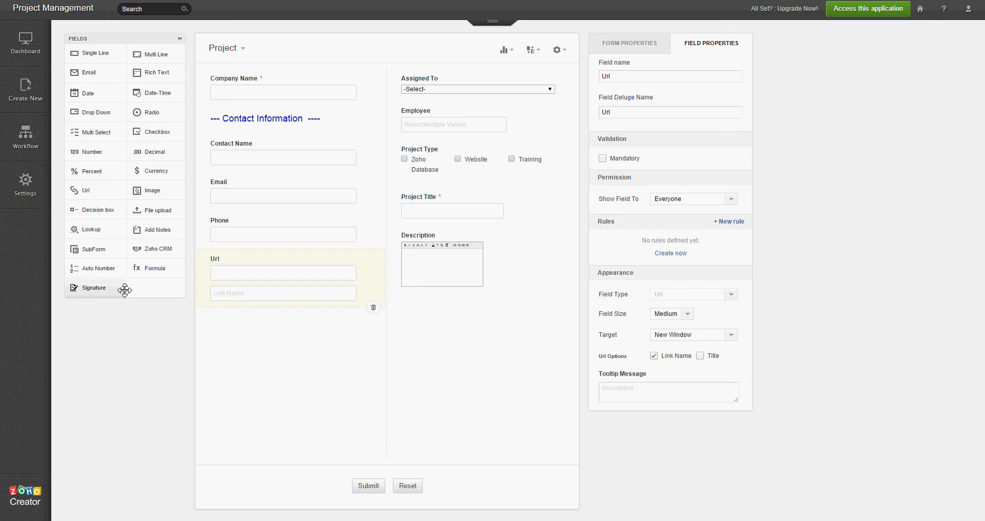
# - Place a File upload field under Description and open the live application
pyautogui.moveTo(164, 231); pyautogui.dragTo(441, 314)
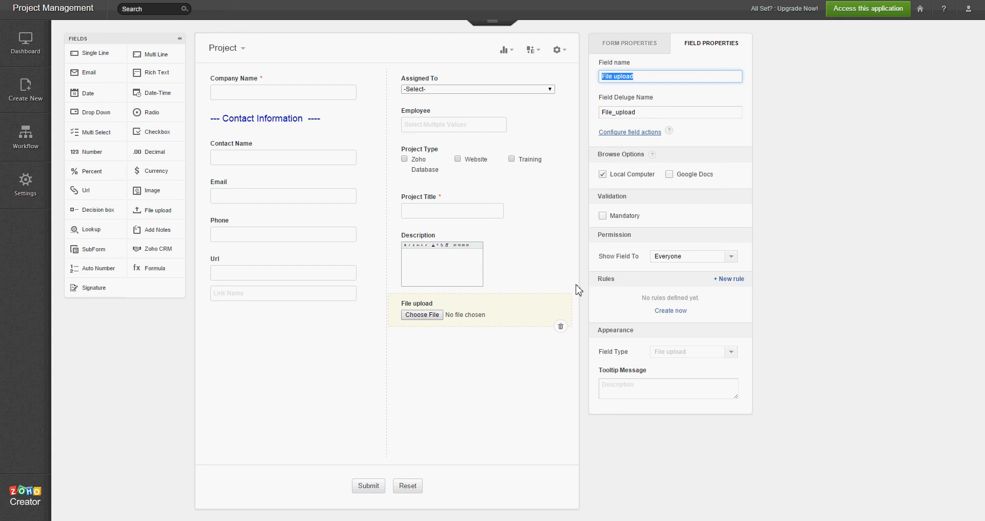
pyautogui.click(867, 15)
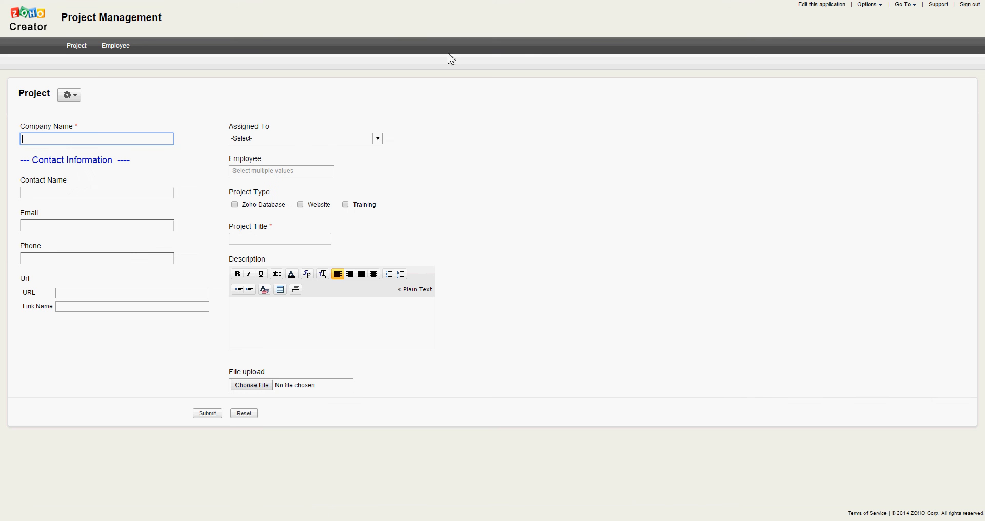
# - Open the Big Corp record for editing from the Project Report
pyautogui.click(72, 51)
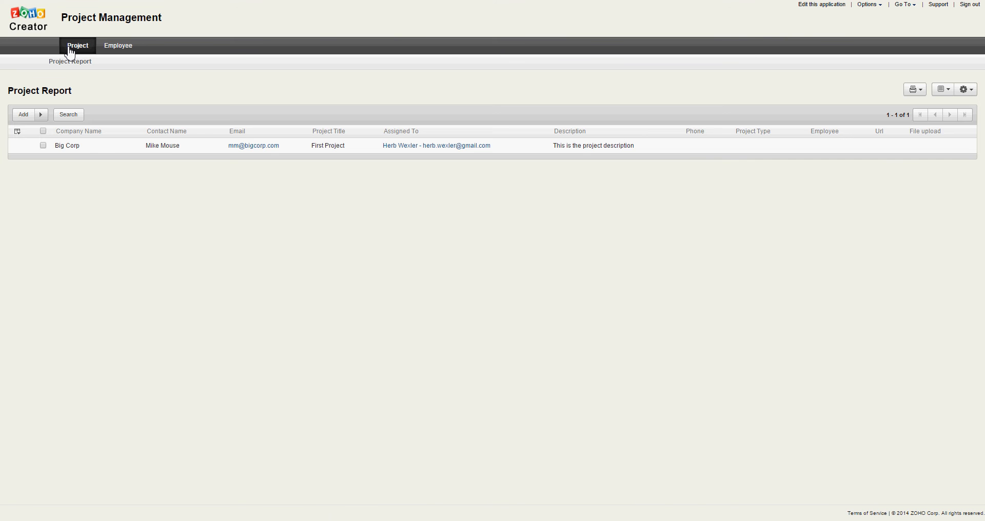
pyautogui.moveTo(93, 150)
pyautogui.click(24, 146)
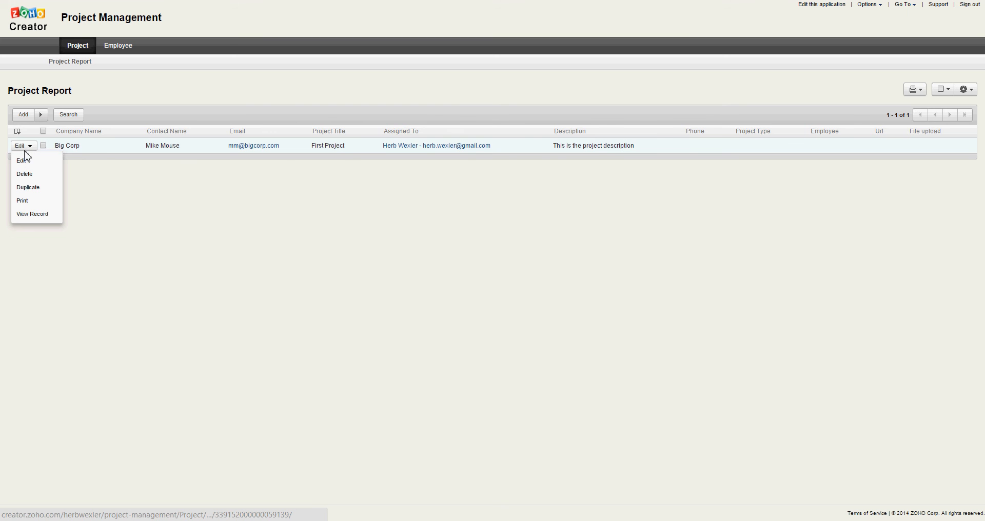
pyautogui.click(26, 163)
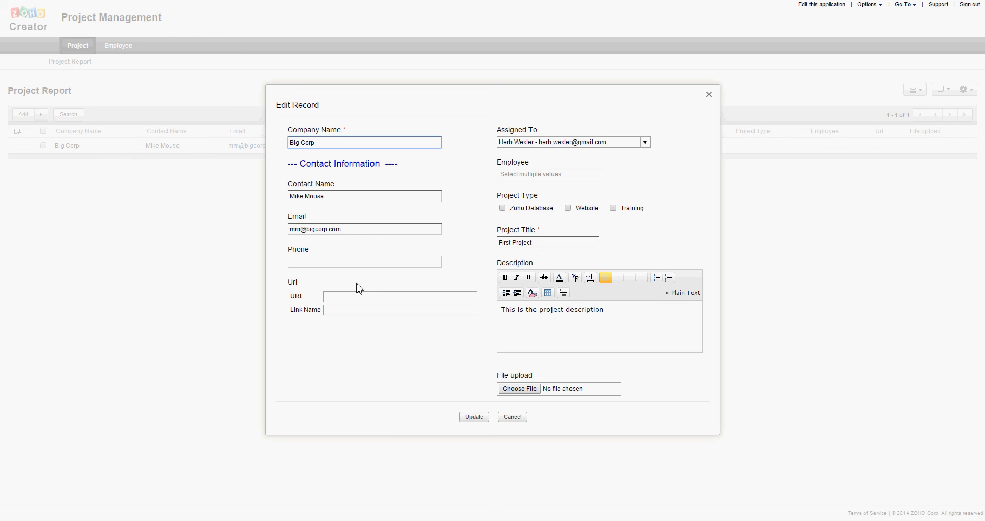
# - Enter Url preventingmediocrity.com with link name 'Preventing Mediocrity' and start choosing a file to attach
pyautogui.click(342, 296)
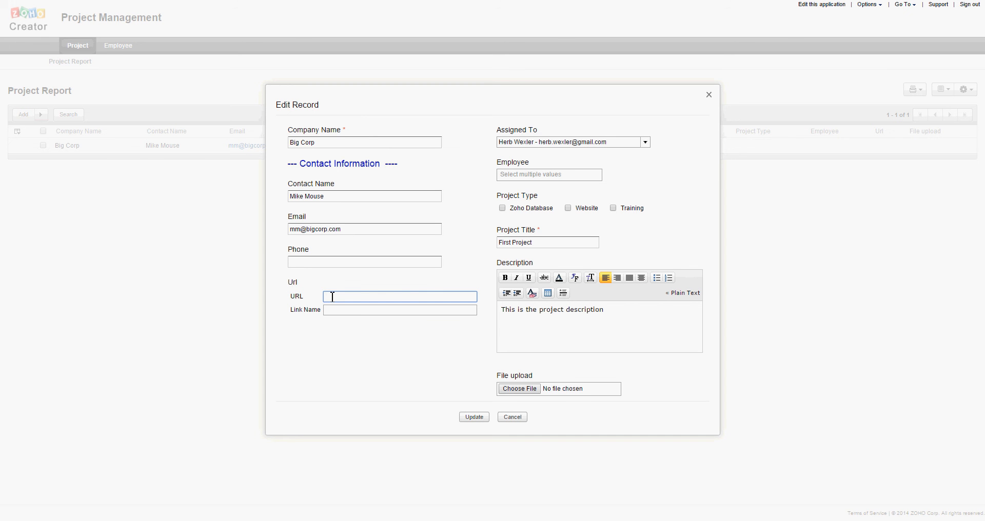
pyautogui.write('preventingmediocrity.com')
pyautogui.press('Tab')
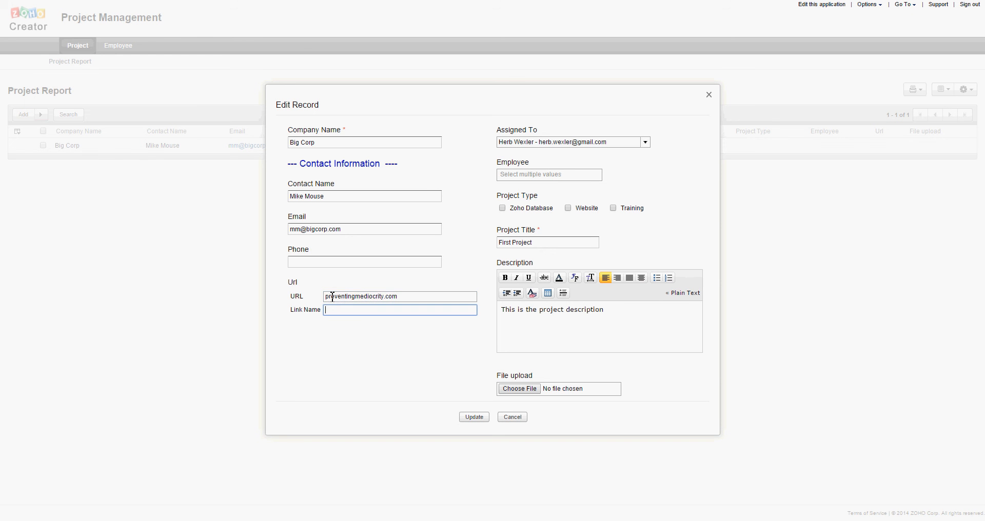
pyautogui.write('Preventing Mediocrity')
pyautogui.click(525, 389)
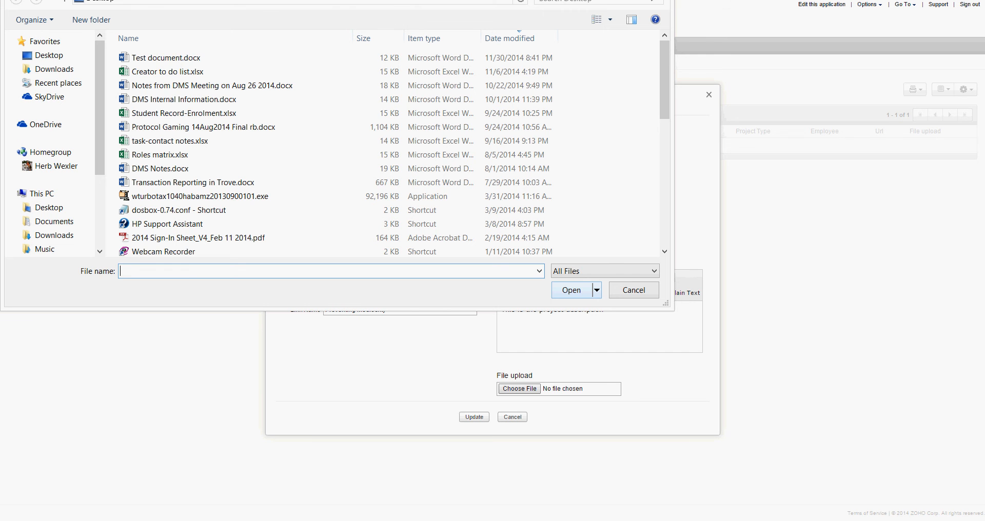
# - Attach Test document.docx as the project's uploaded file
pyautogui.click(172, 58)
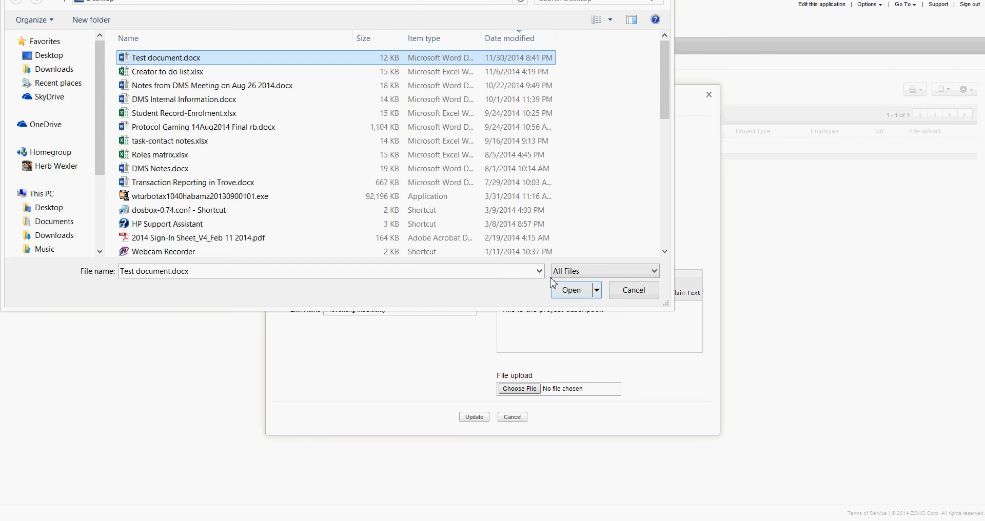
pyautogui.click(571, 290)
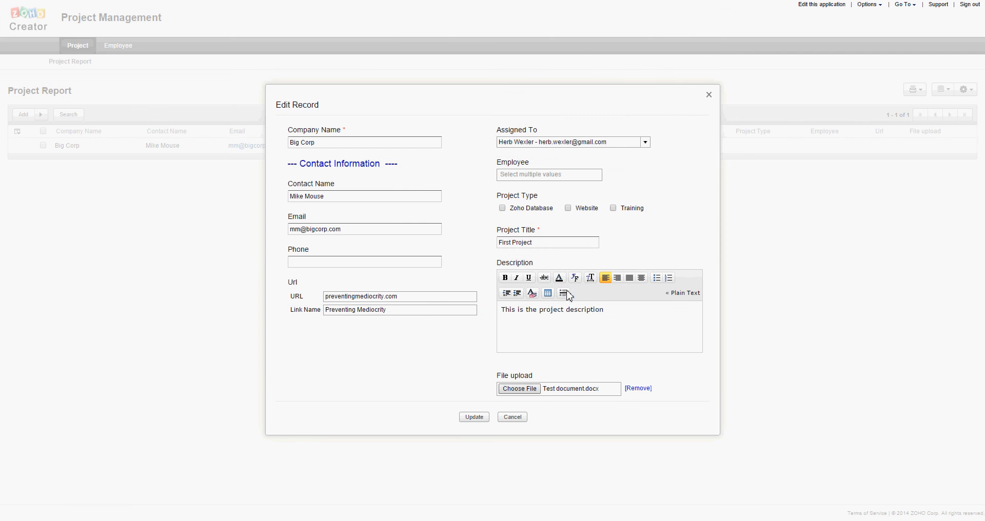
pyautogui.click(474, 417)
# - Assign two employees, set project type to Zoho Database, and update the Big Corp record
pyautogui.click(536, 180)
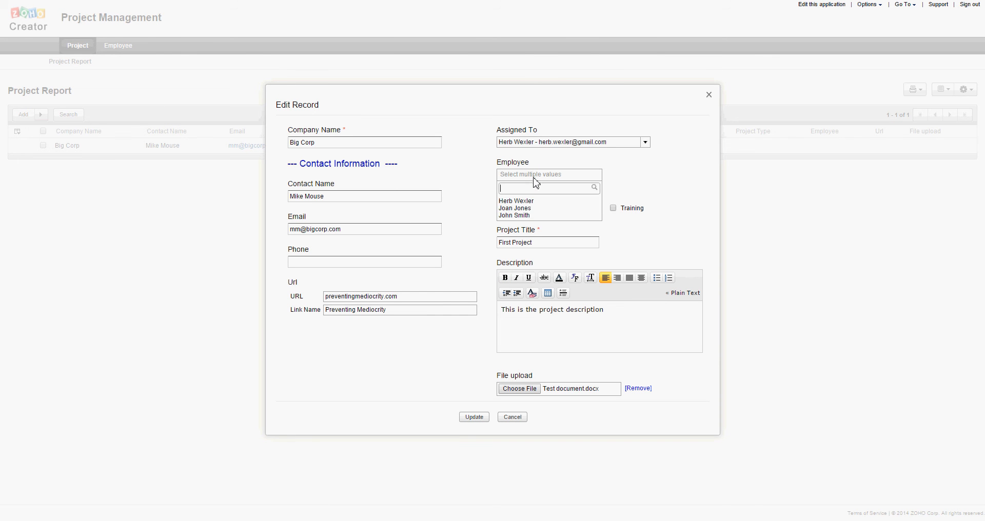
pyautogui.click(525, 216)
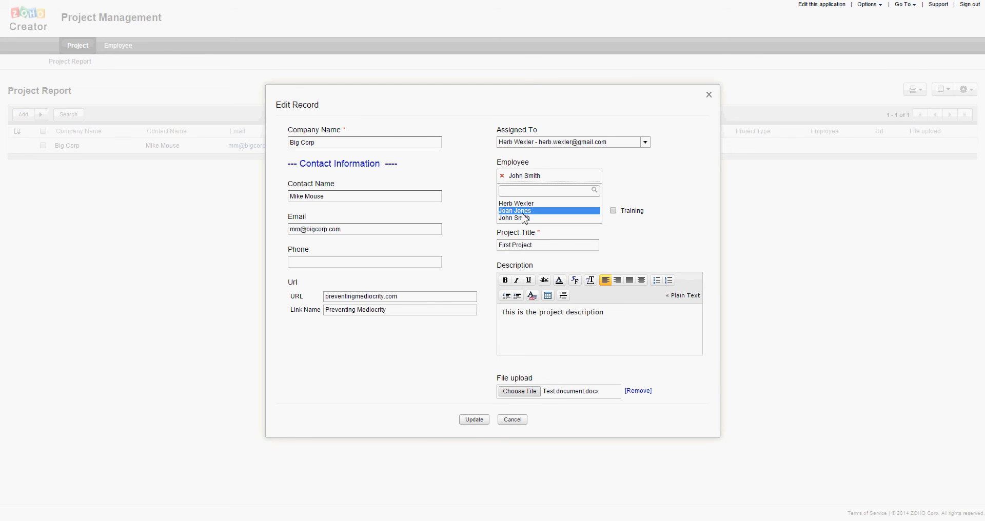
pyautogui.click(526, 211)
pyautogui.click(684, 189)
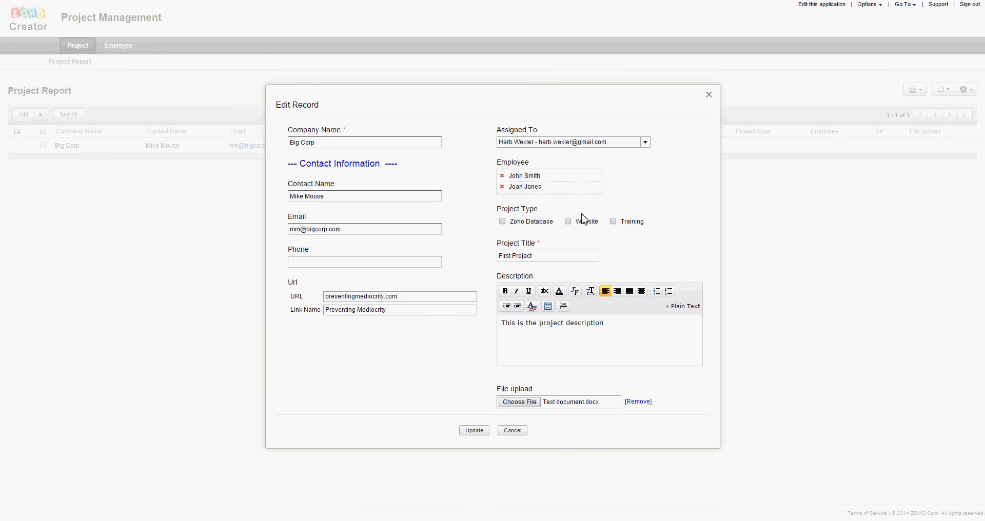
pyautogui.click(502, 222)
pyautogui.click(473, 431)
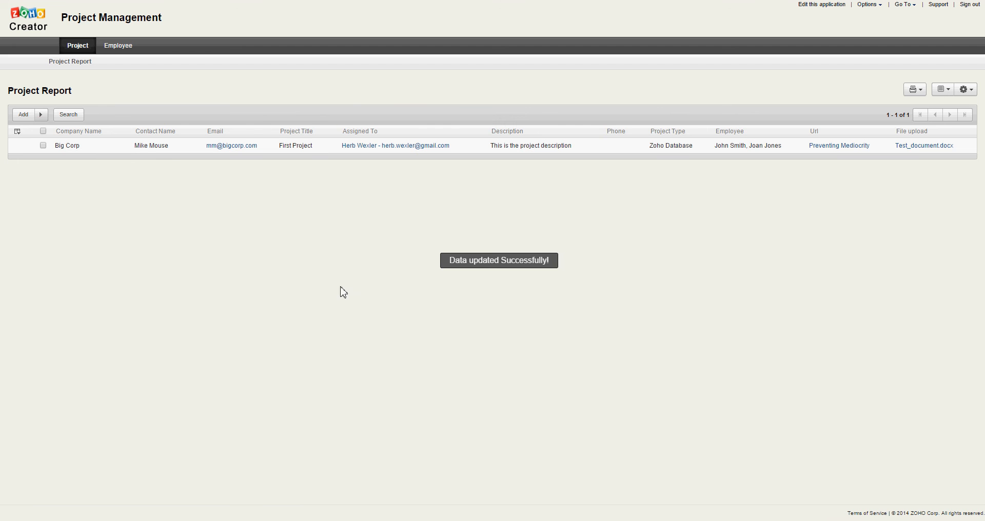
pyautogui.click(827, 147)
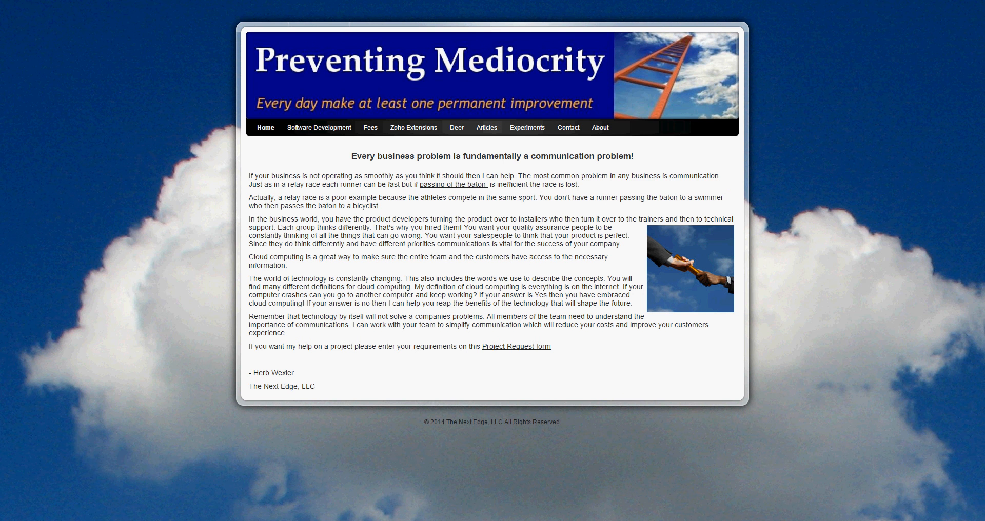
pyautogui.click(80, 0)
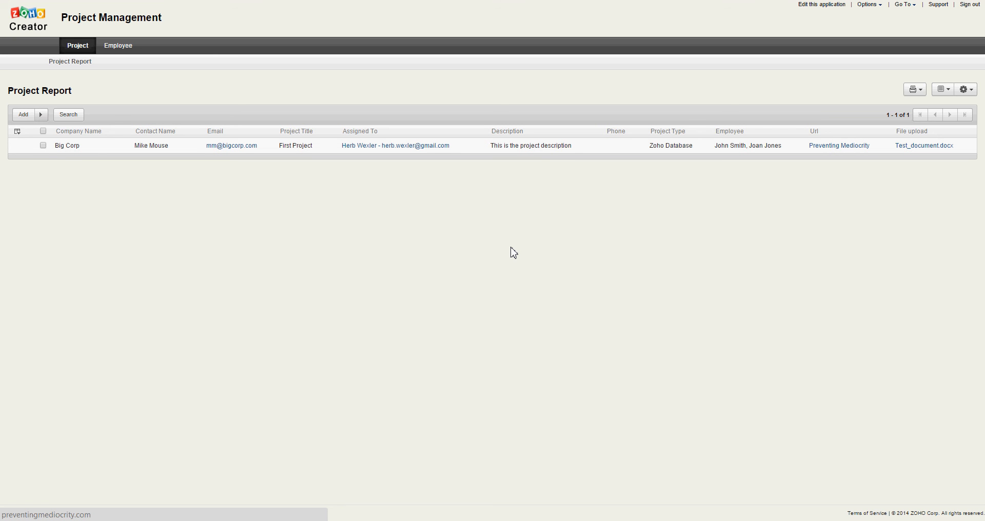
pyautogui.click(808, 5)
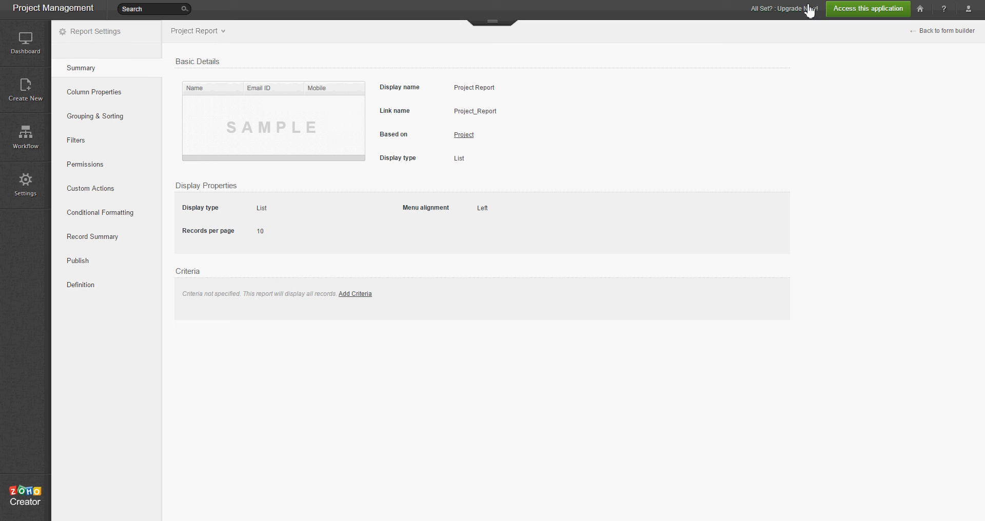
# - In Column Properties, link the Employee column to Employee Report, then reopen the live app
pyautogui.click(85, 95)
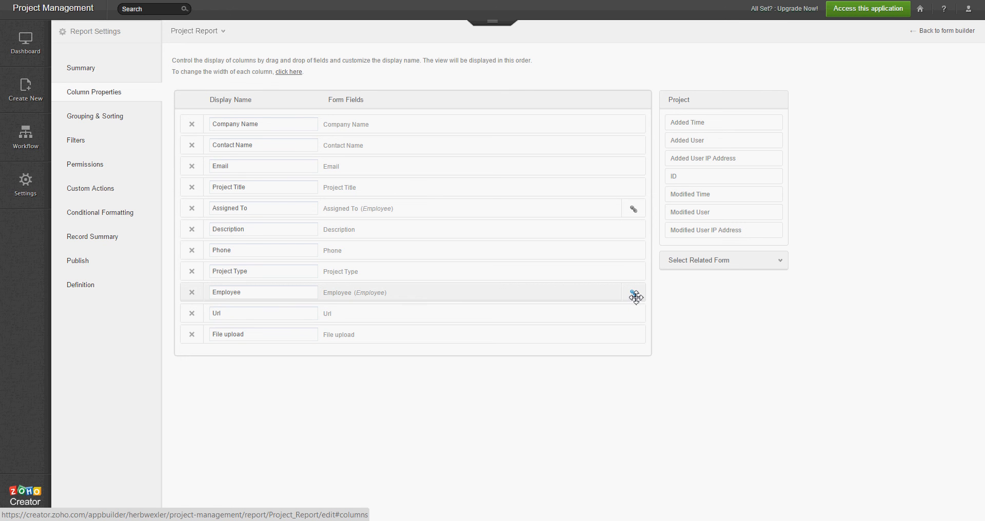
pyautogui.click(635, 296)
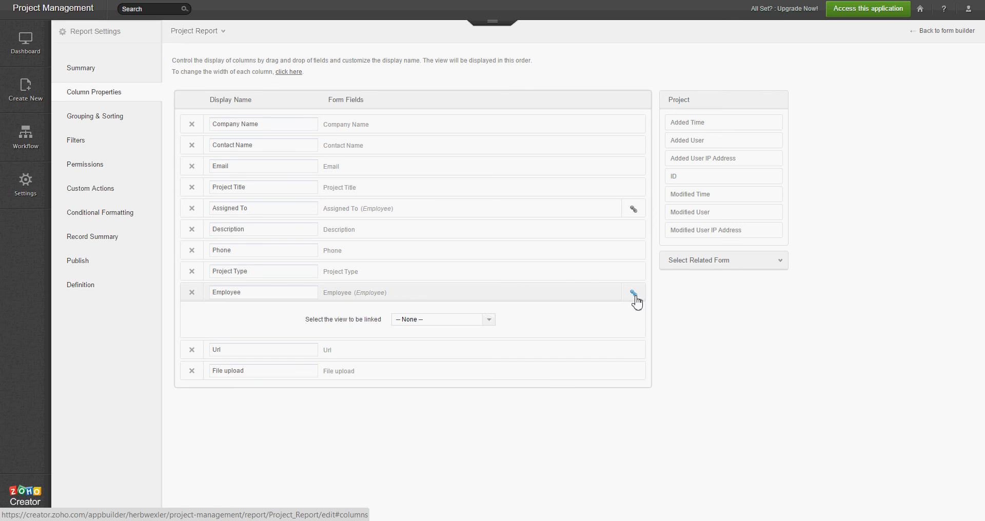
pyautogui.click(488, 323)
pyautogui.click(469, 349)
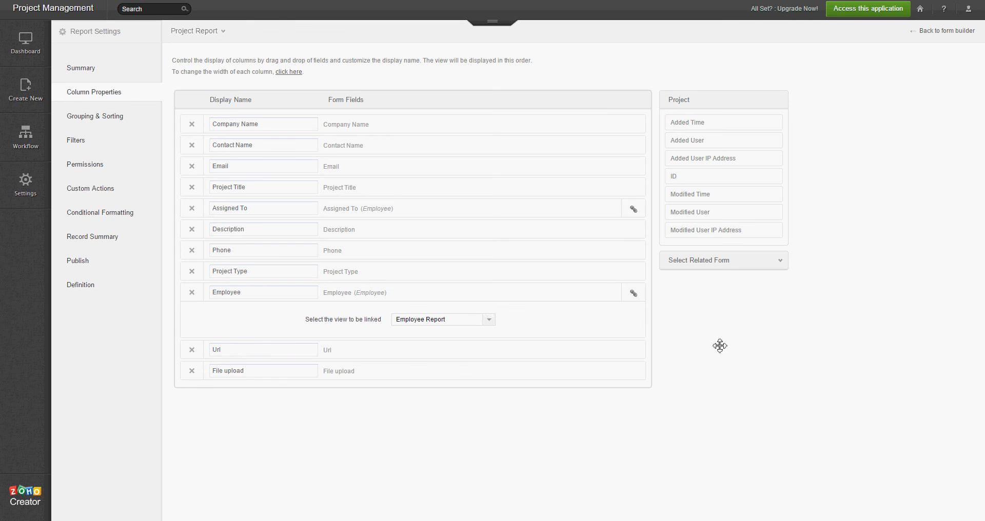
pyautogui.click(855, 20)
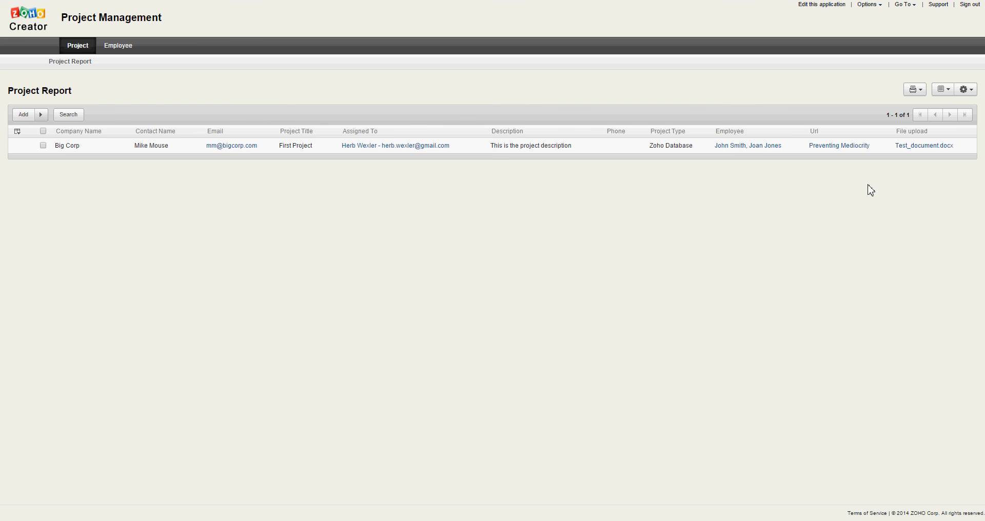
pyautogui.click(737, 147)
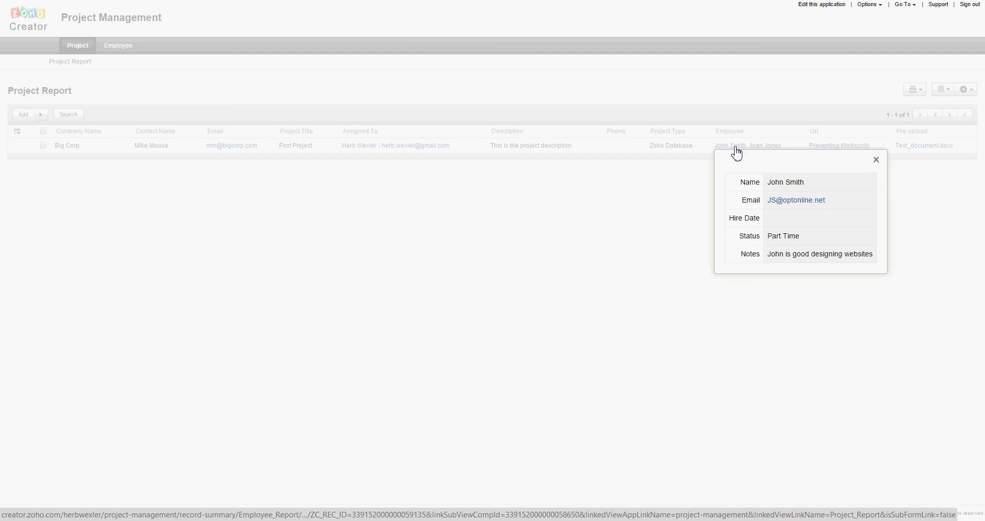
pyautogui.click(876, 160)
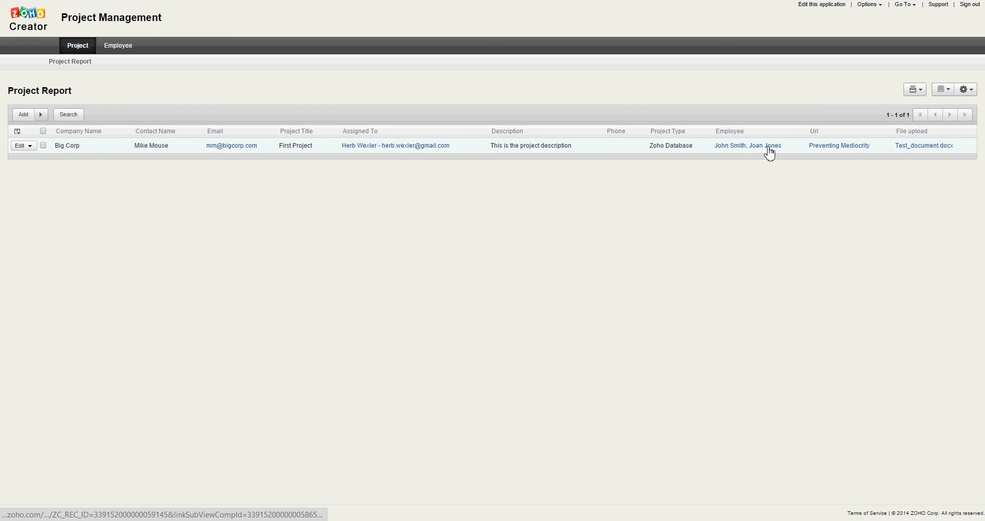
pyautogui.click(769, 150)
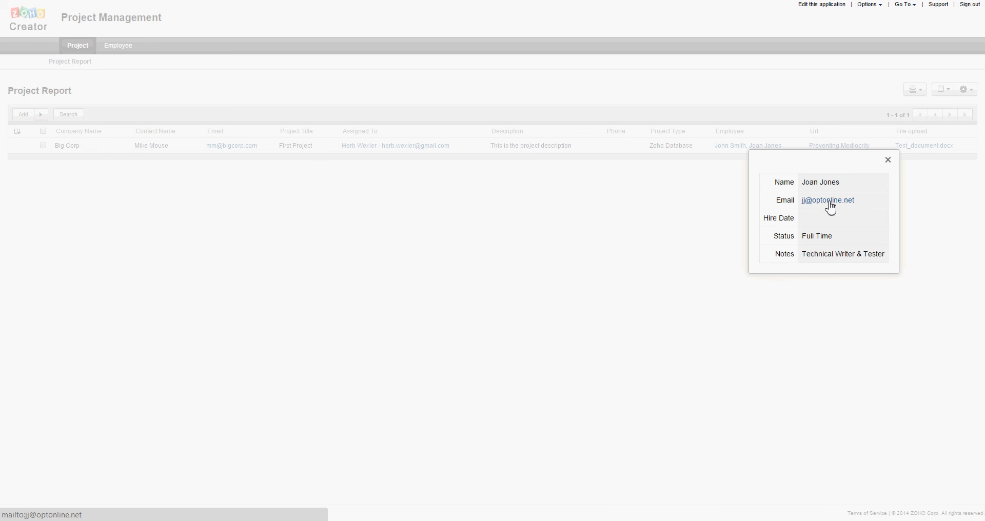
pyautogui.click(888, 161)
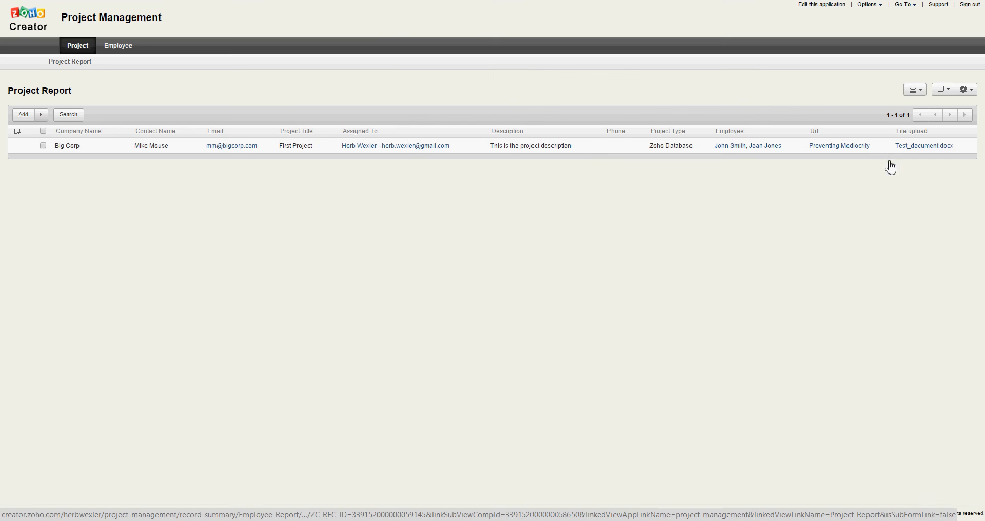